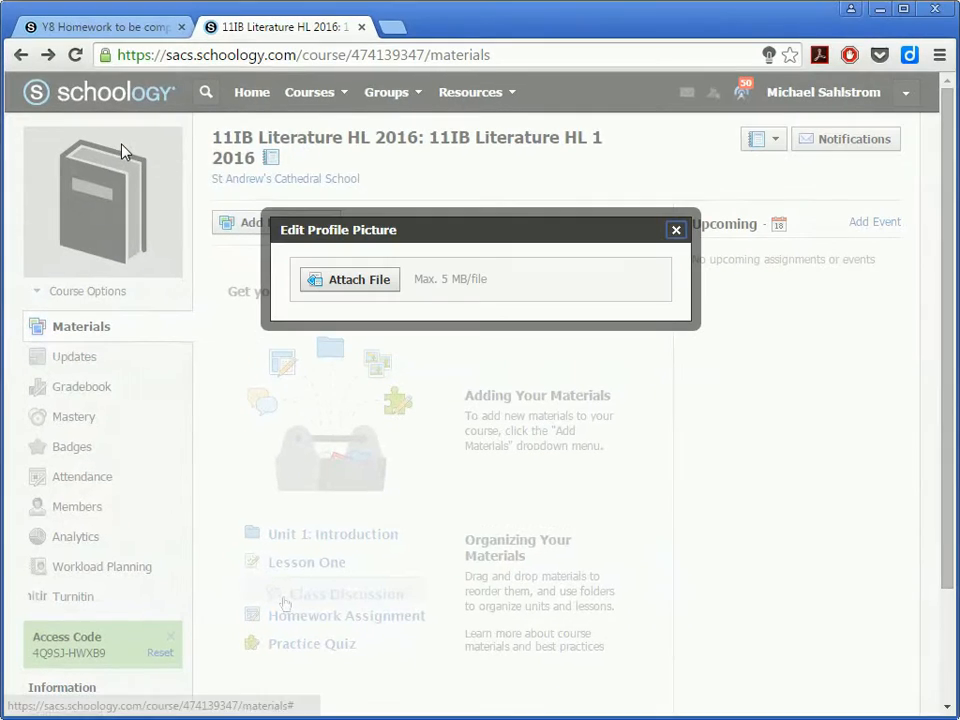
pyautogui.click(345, 280)
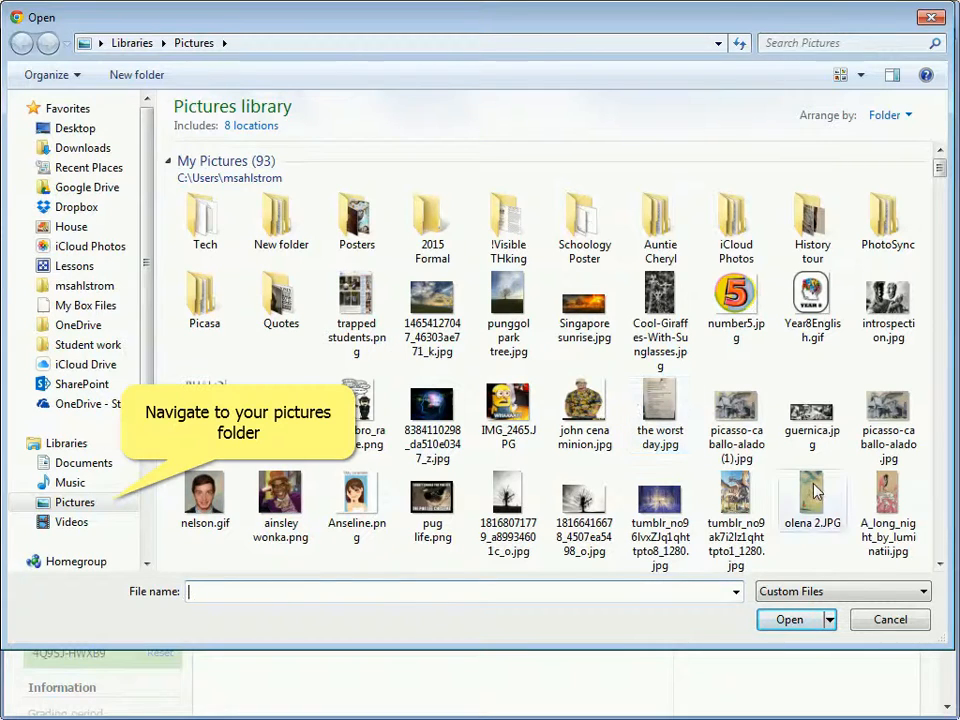
pyautogui.scroll(-3, 939, 568)
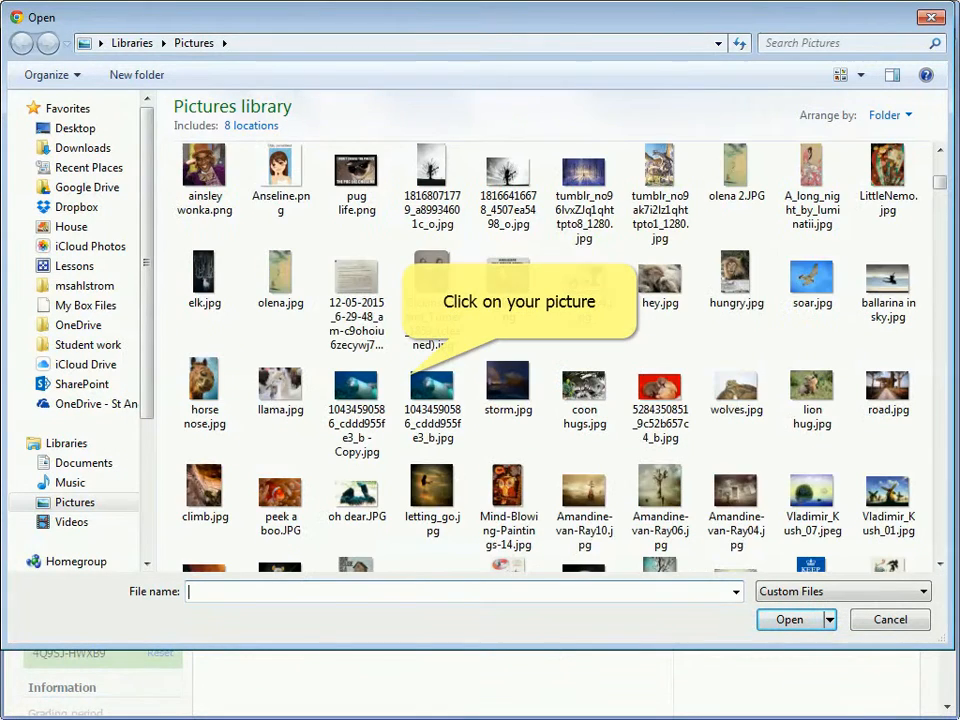
pyautogui.click(432, 390)
pyautogui.click(789, 619)
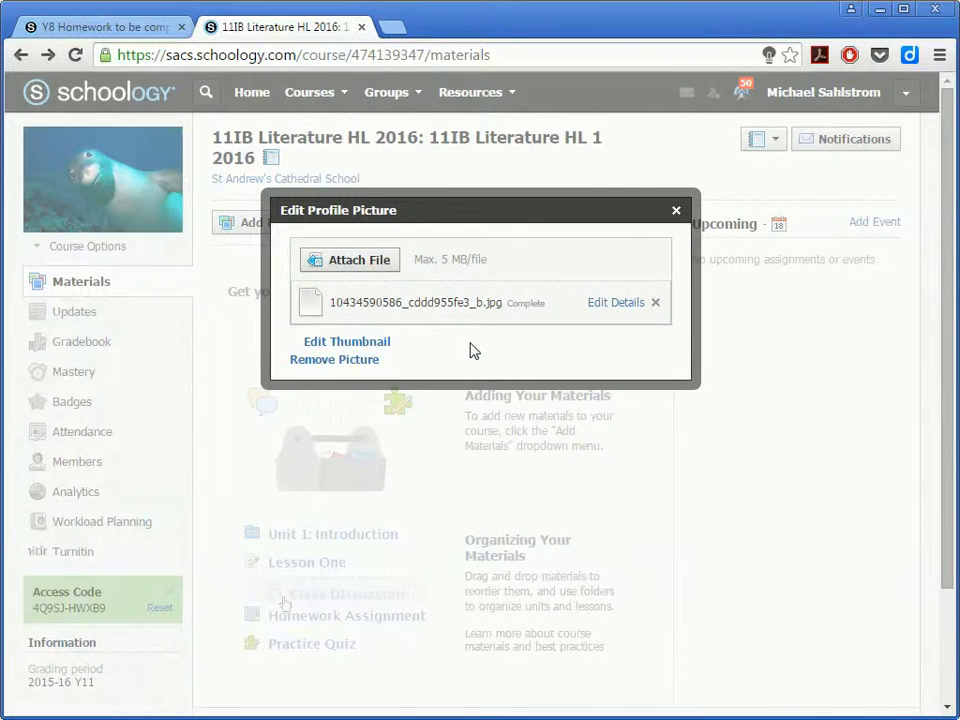
pyautogui.click(677, 210)
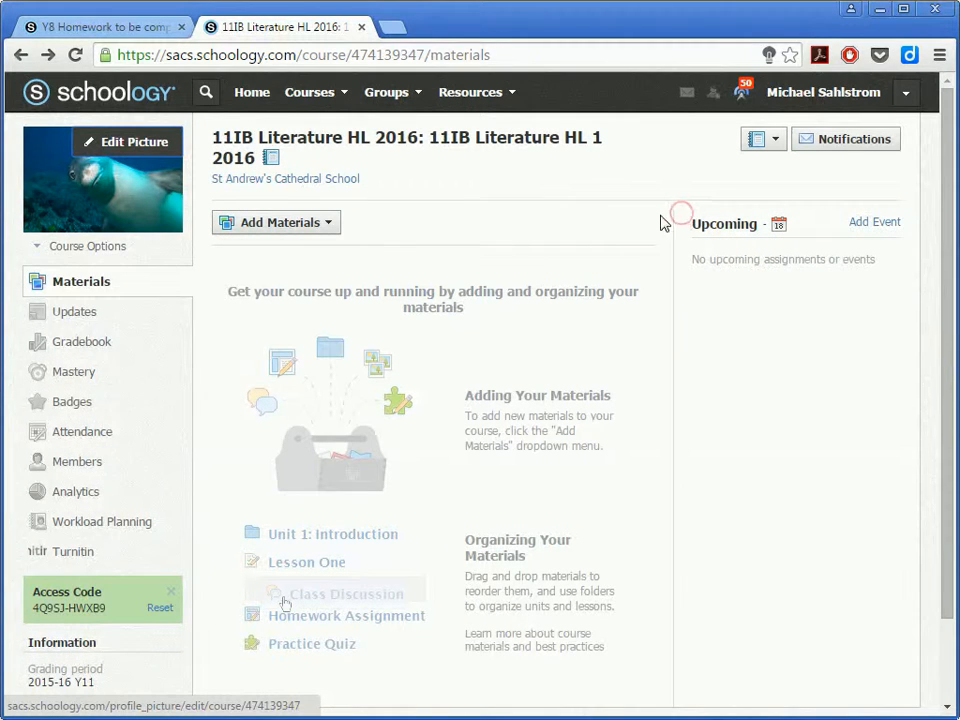
pyautogui.click(519, 182)
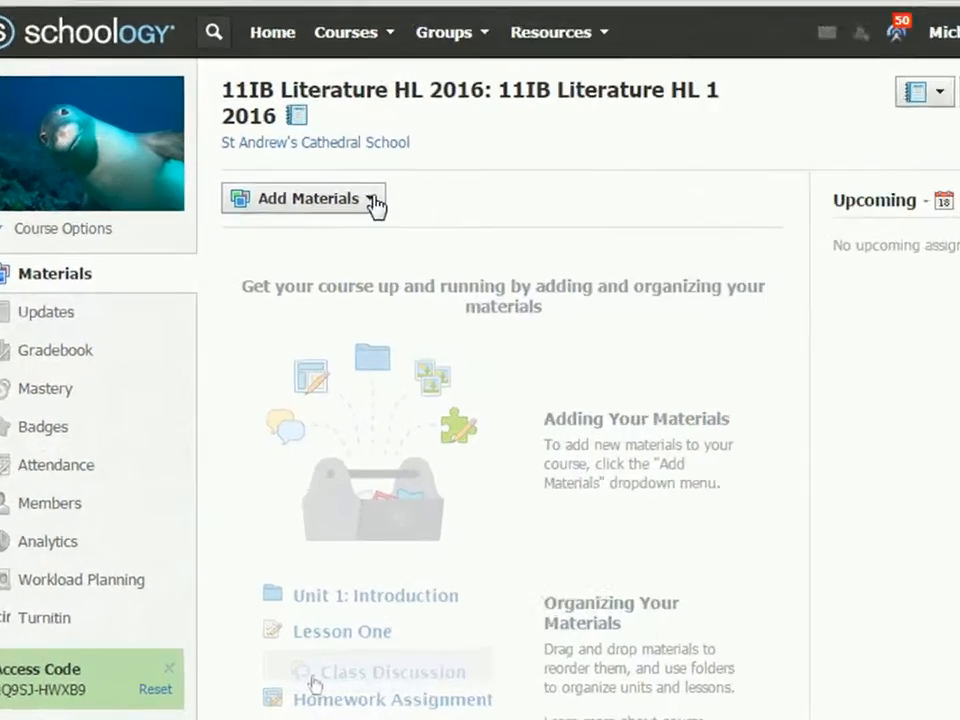
# - Create a course materials folder titled "Homework" with the light grey folder colour
pyautogui.click(329, 223)
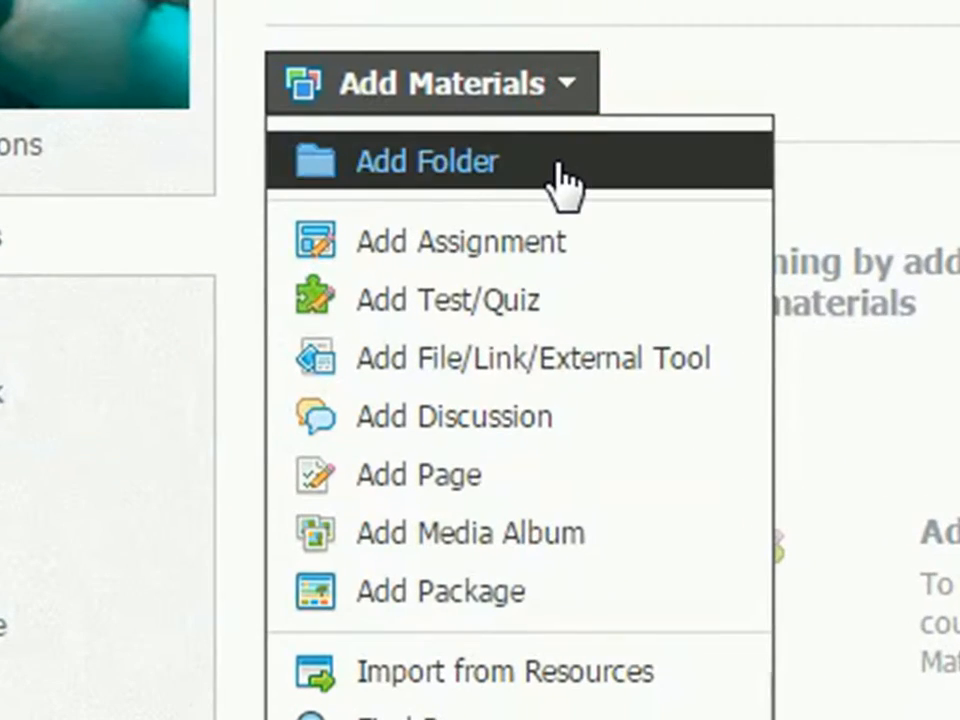
pyautogui.click(518, 180)
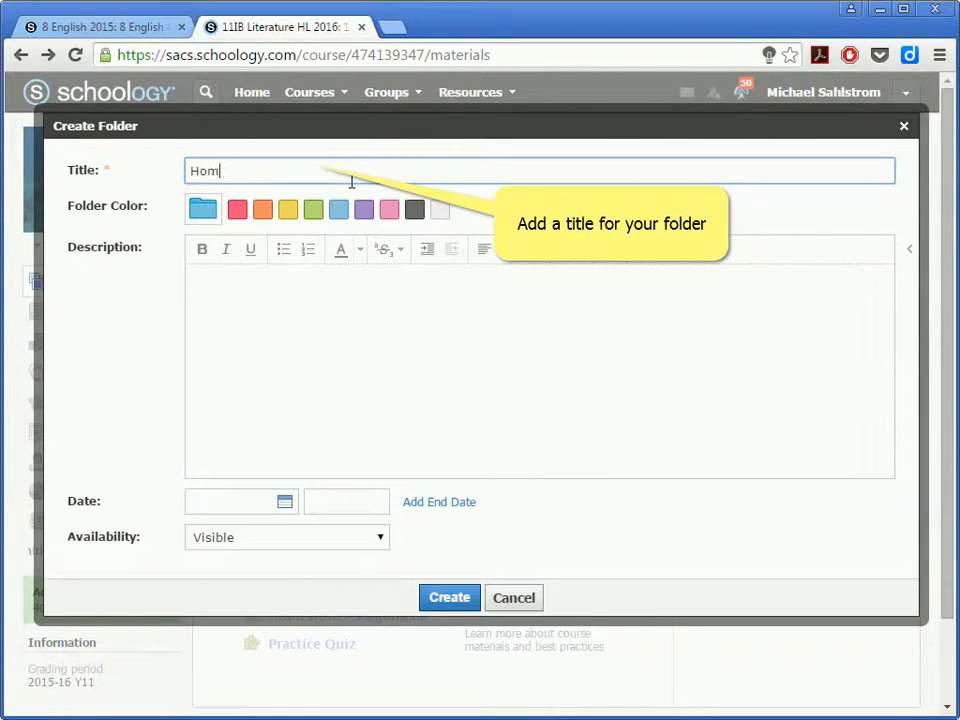
pyautogui.write('Homework')
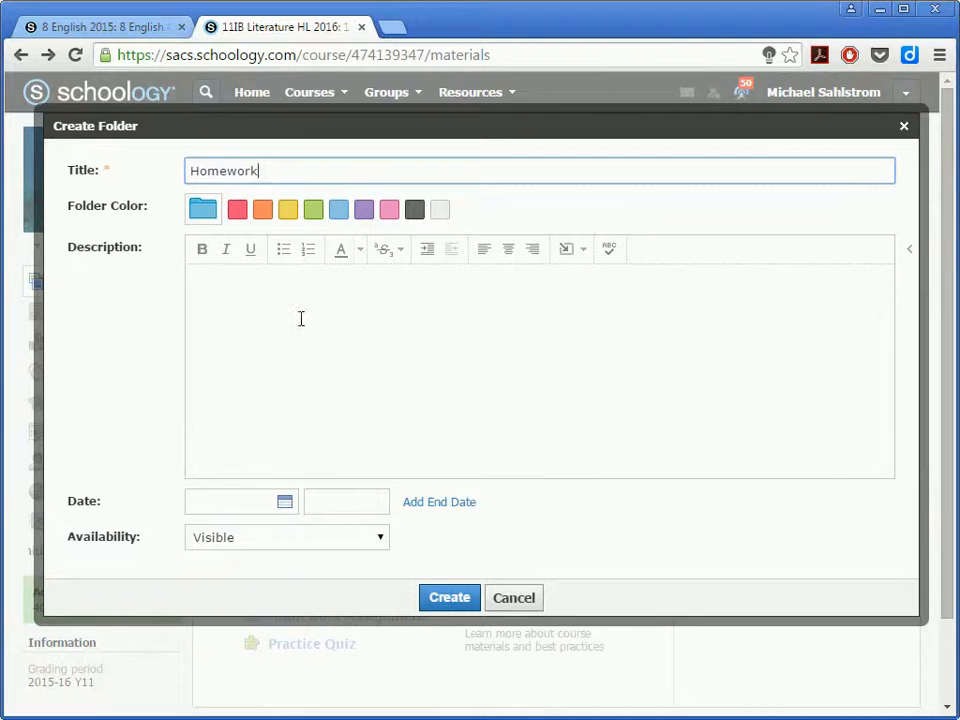
pyautogui.click(306, 360)
pyautogui.rightClick(306, 360)
pyautogui.click(309, 297)
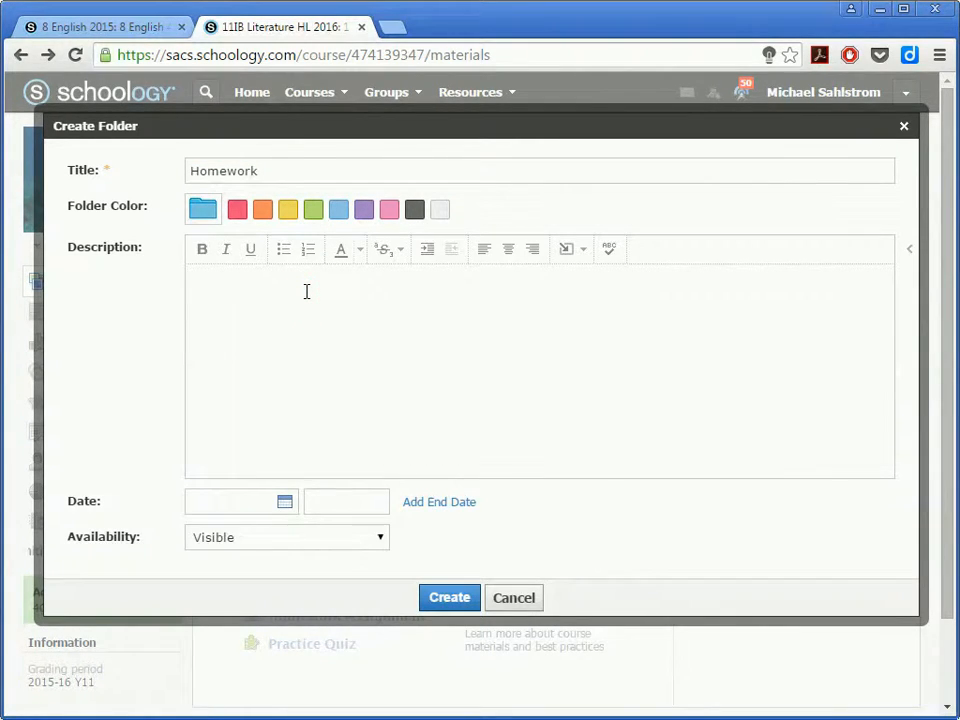
pyautogui.click(445, 214)
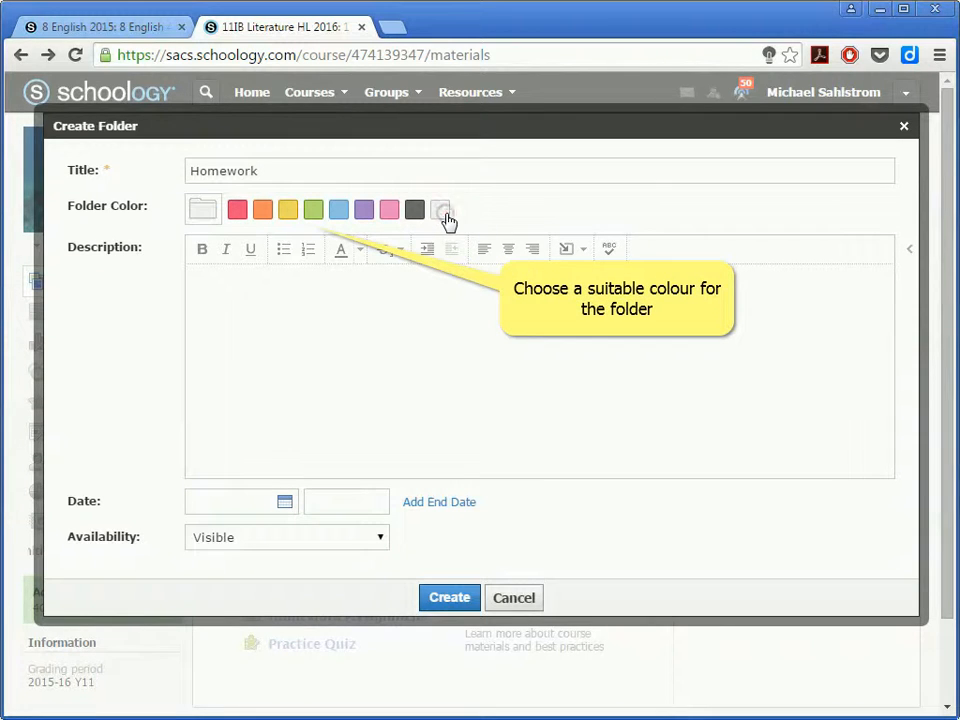
pyautogui.click(448, 599)
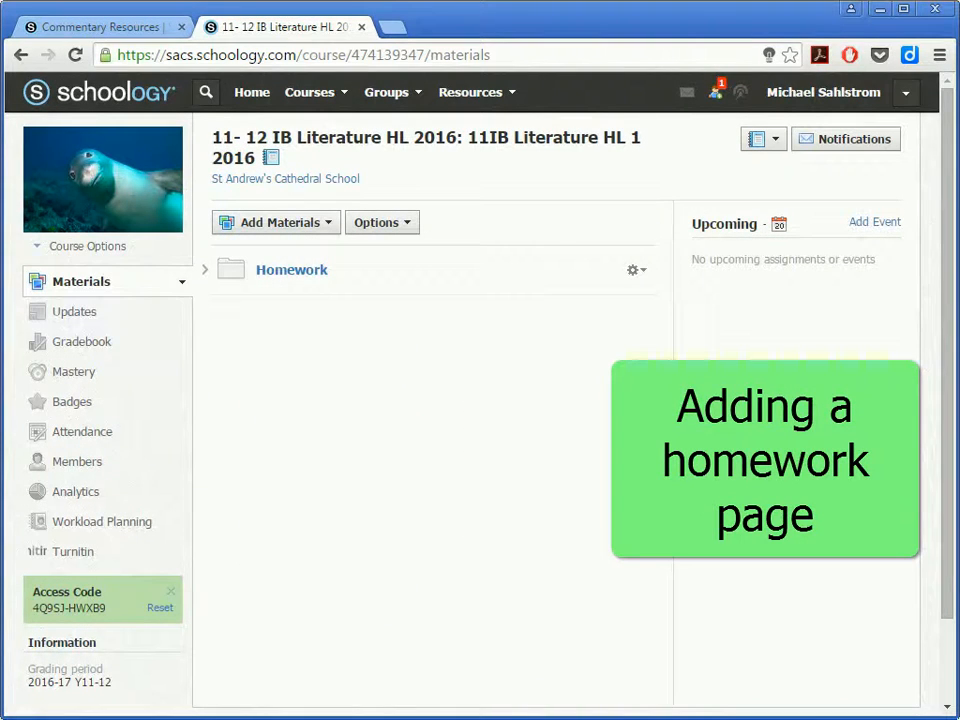
# - Add a page titled "IB Literature Homework" to the course materials
pyautogui.click(330, 228)
pyautogui.click(326, 228)
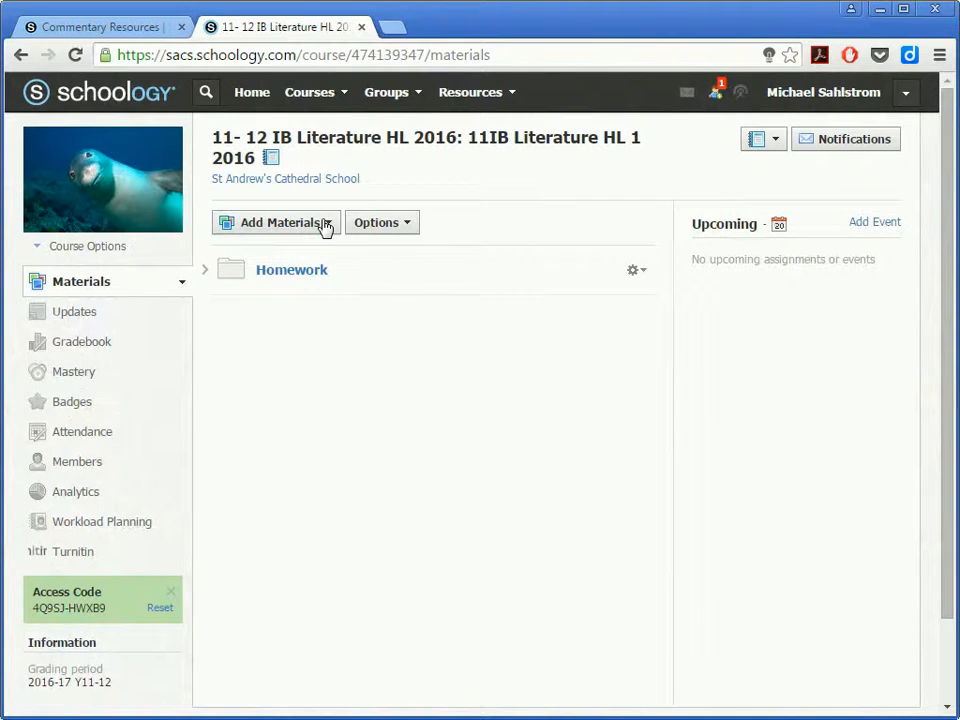
pyautogui.click(326, 228)
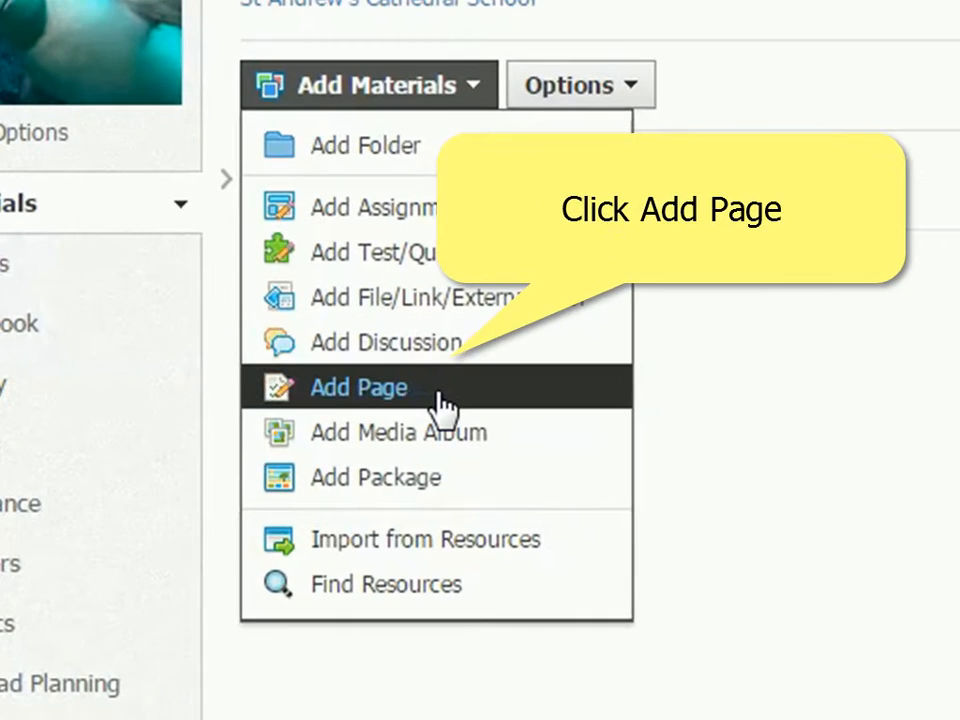
pyautogui.click(440, 397)
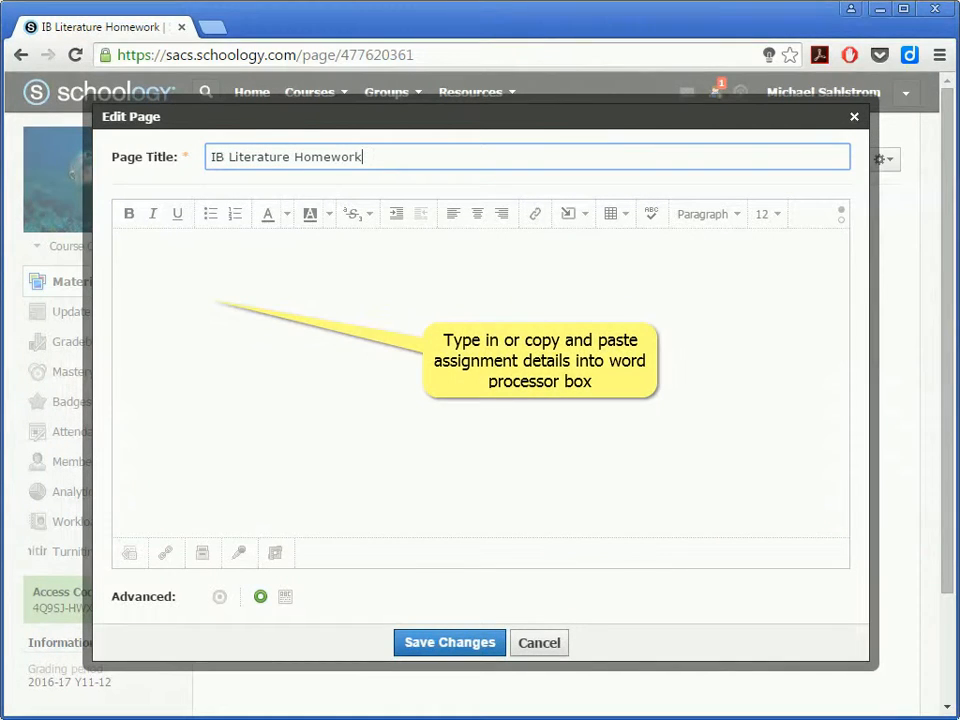
# - Write the page body: "Due Wednesday 27 January", "Analytical Paragraph on the "Days" Poem" and the 300-word paragraph assignment on a key theme with specific text reference
pyautogui.click(306, 265)
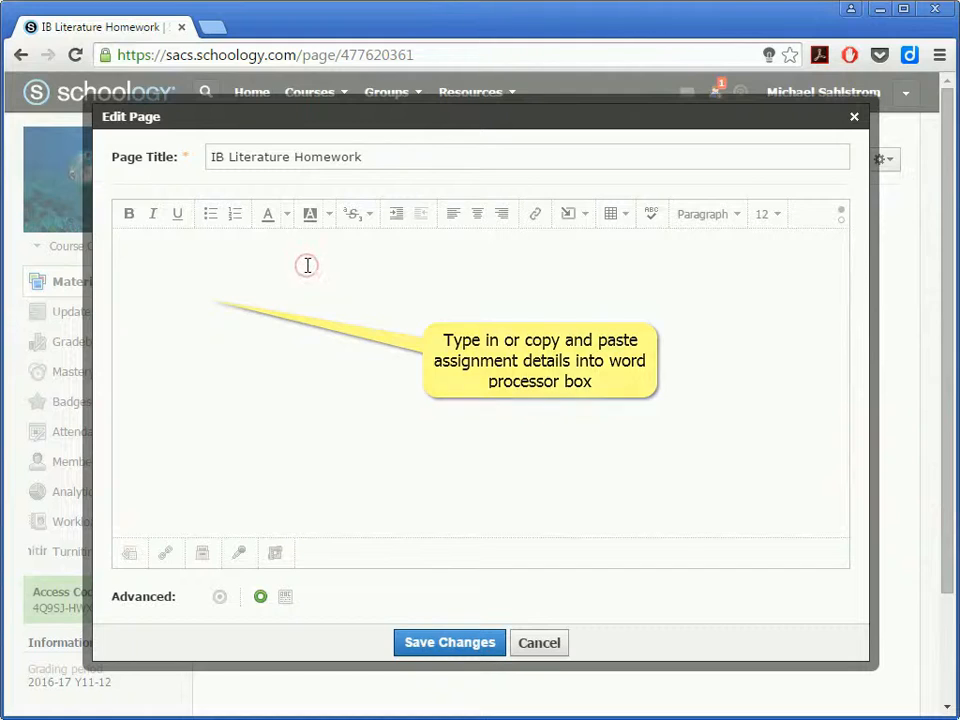
pyautogui.write('Due Wednesday 27 January')
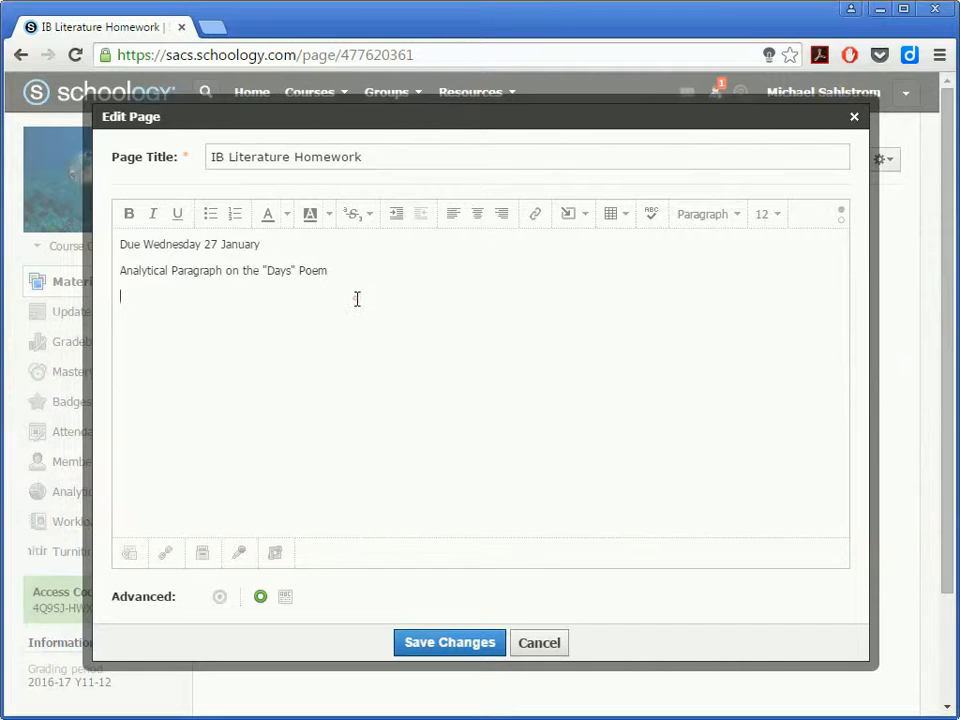
pyautogui.write('Assignment: Submit a paragraph of about 300 words that makes a point about a key theme in the poem supported by specific reference to the text')
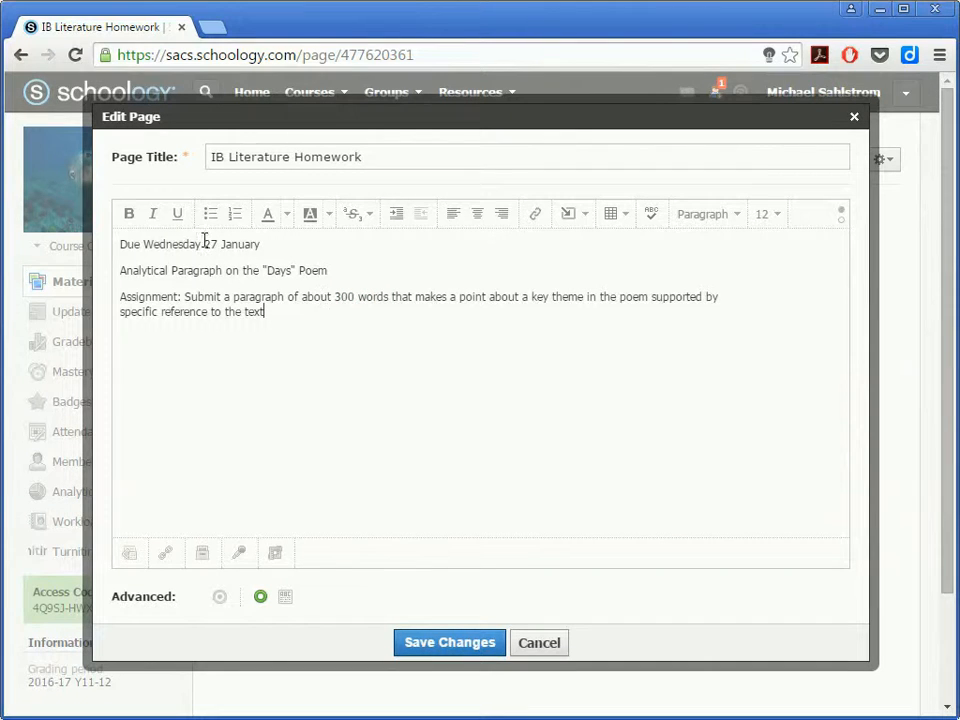
# - Make the "Due Wednesday 27 January" line bold, format the two lines below it as bullets, and save the page
pyautogui.moveTo(120, 244); pyautogui.dragTo(261, 244)
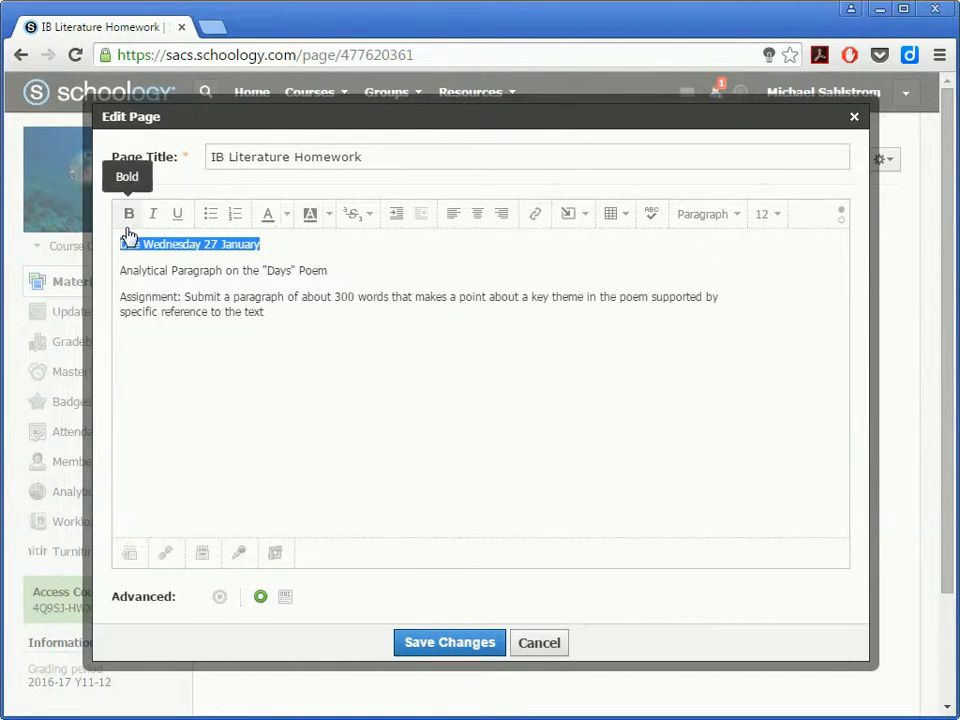
pyautogui.click(130, 216)
pyautogui.moveTo(166, 270); pyautogui.dragTo(176, 313)
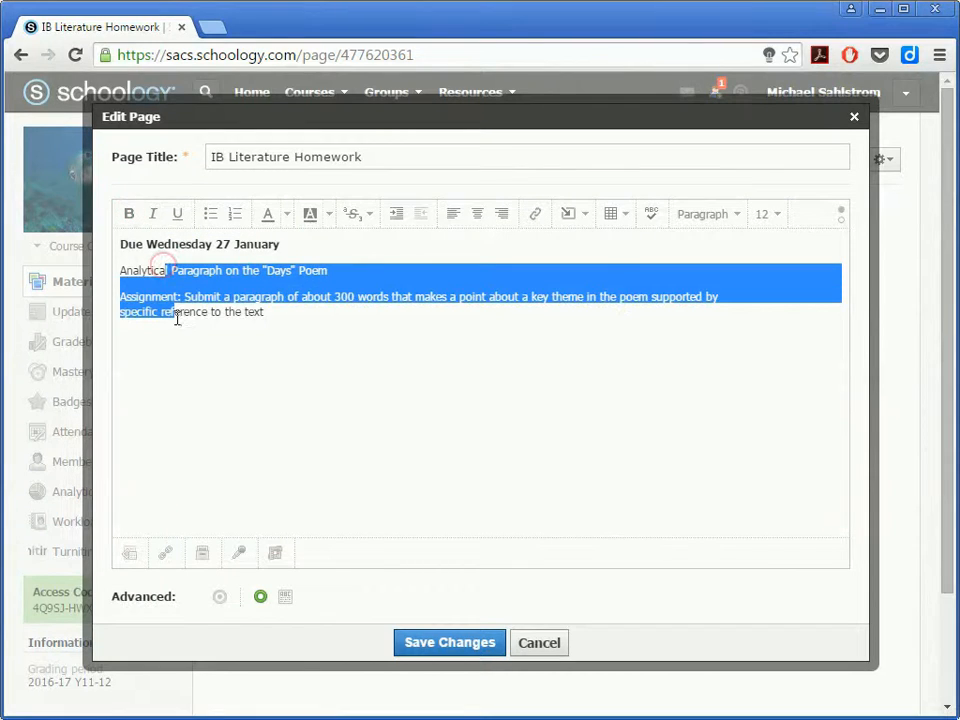
pyautogui.click(208, 216)
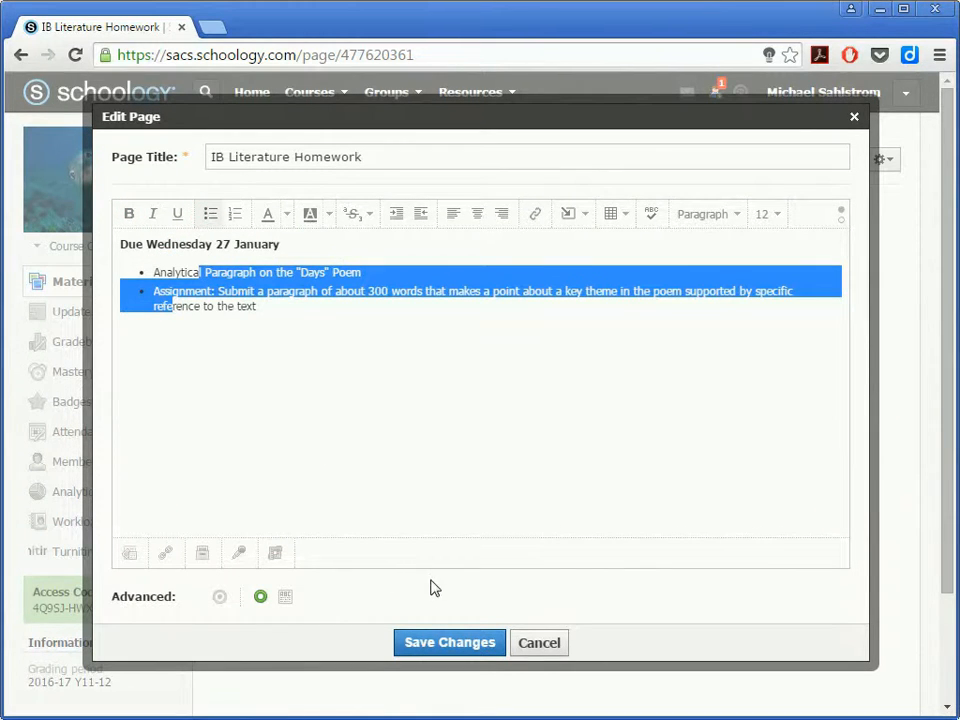
pyautogui.click(460, 645)
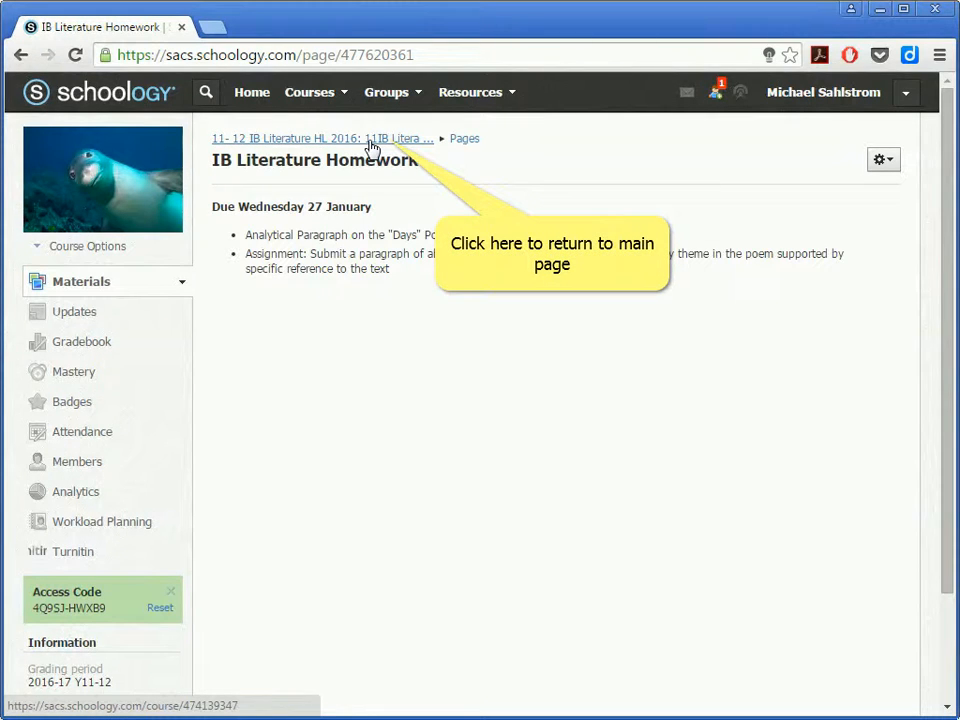
# - Return to the course's main page and move the IB Literature Homework page into the Homework folder
pyautogui.click(370, 147)
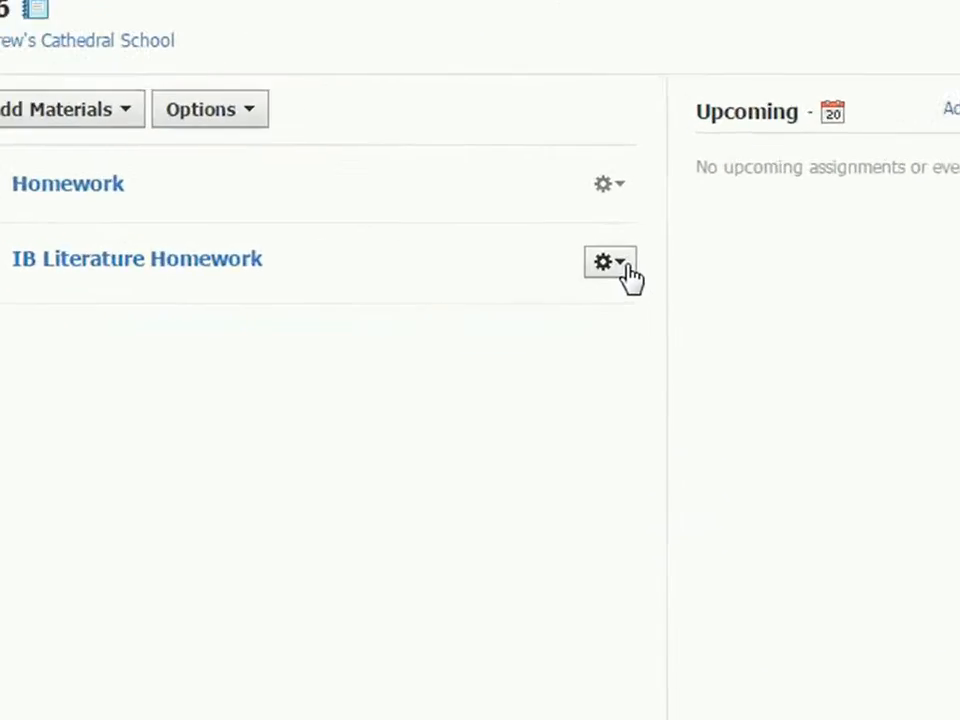
pyautogui.click(644, 320)
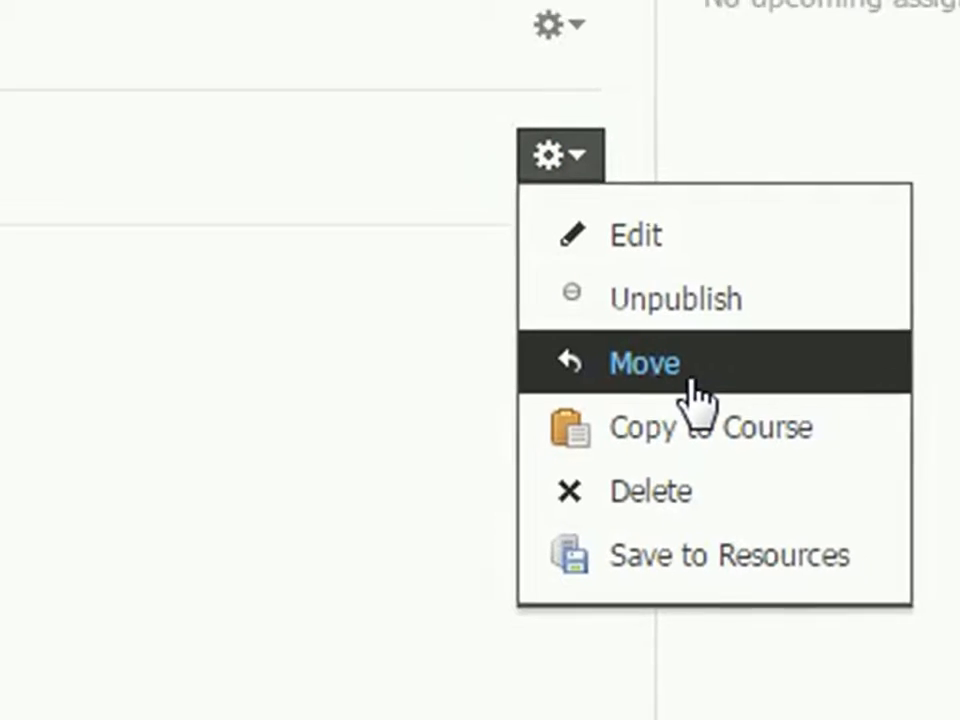
pyautogui.click(690, 383)
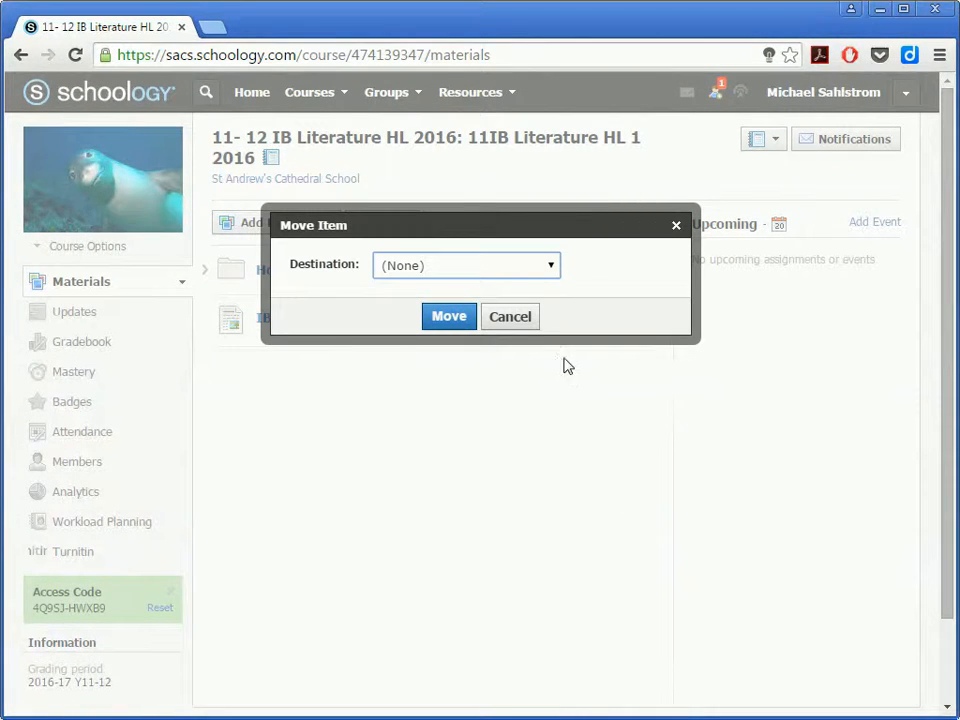
pyautogui.click(551, 267)
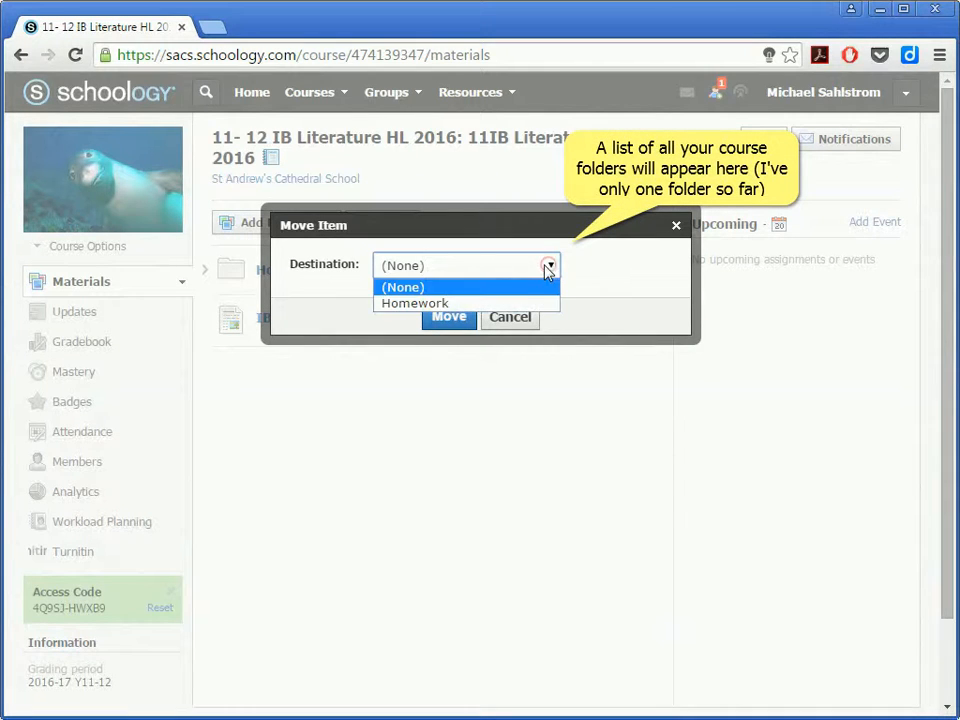
pyautogui.click(503, 303)
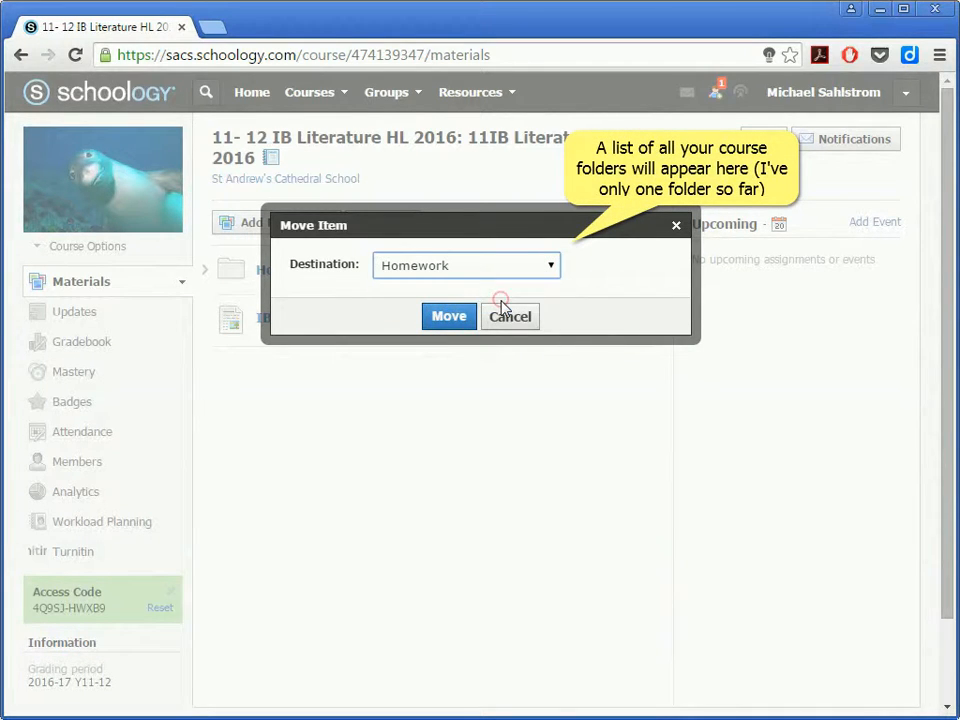
pyautogui.click(448, 318)
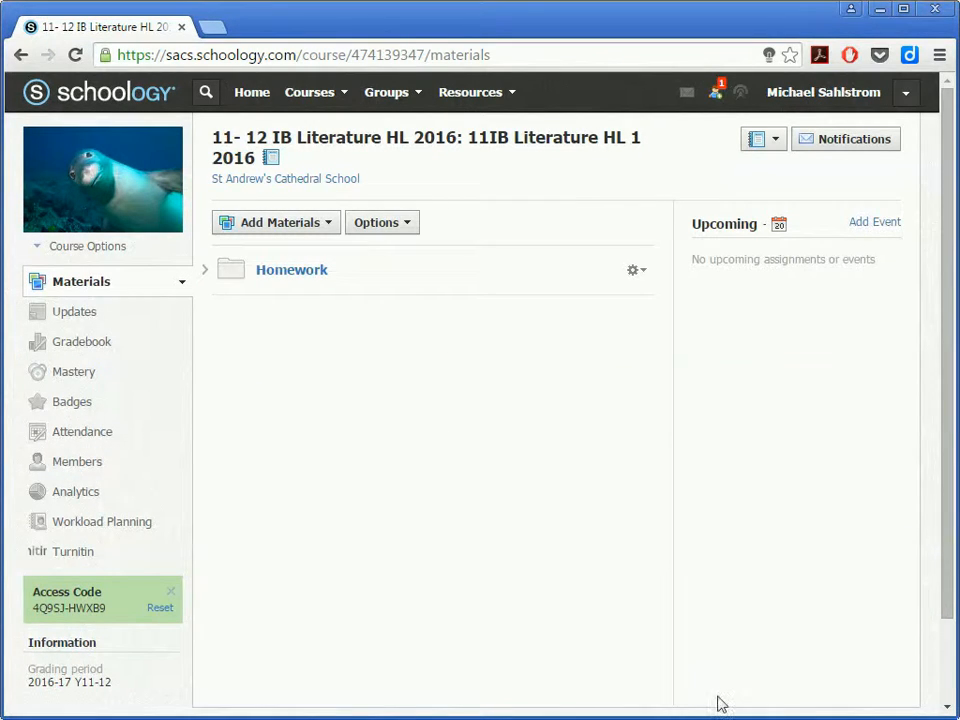
# - Edit the IB Literature Homework page in the Homework folder, pasting the "Due Friday 29 January" heading and its three bulleted tasks above the existing entry
pyautogui.click(204, 269)
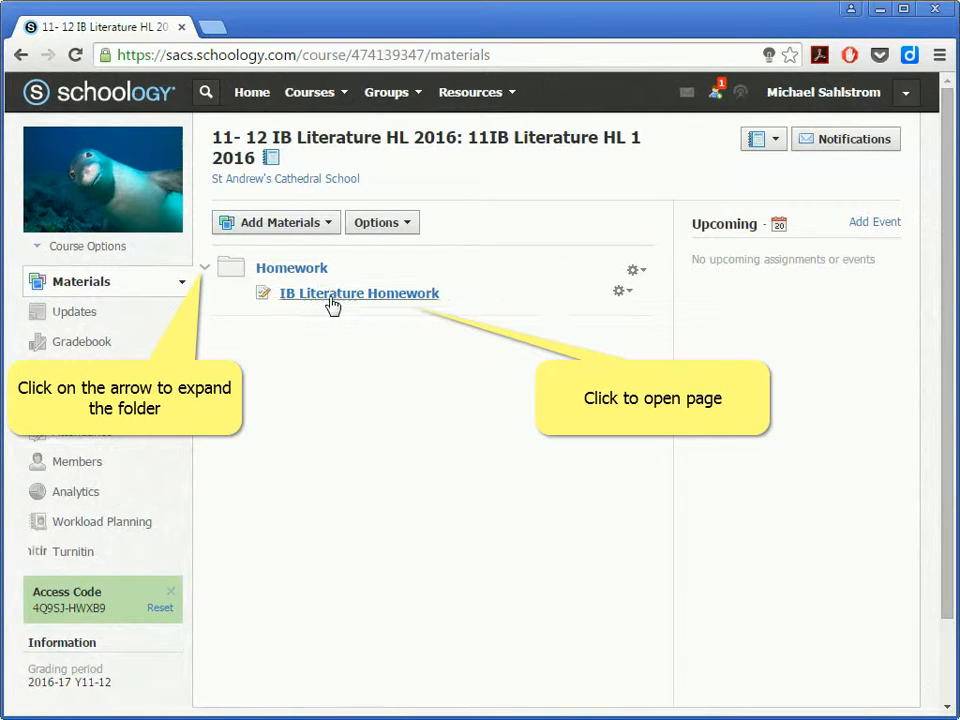
pyautogui.click(333, 304)
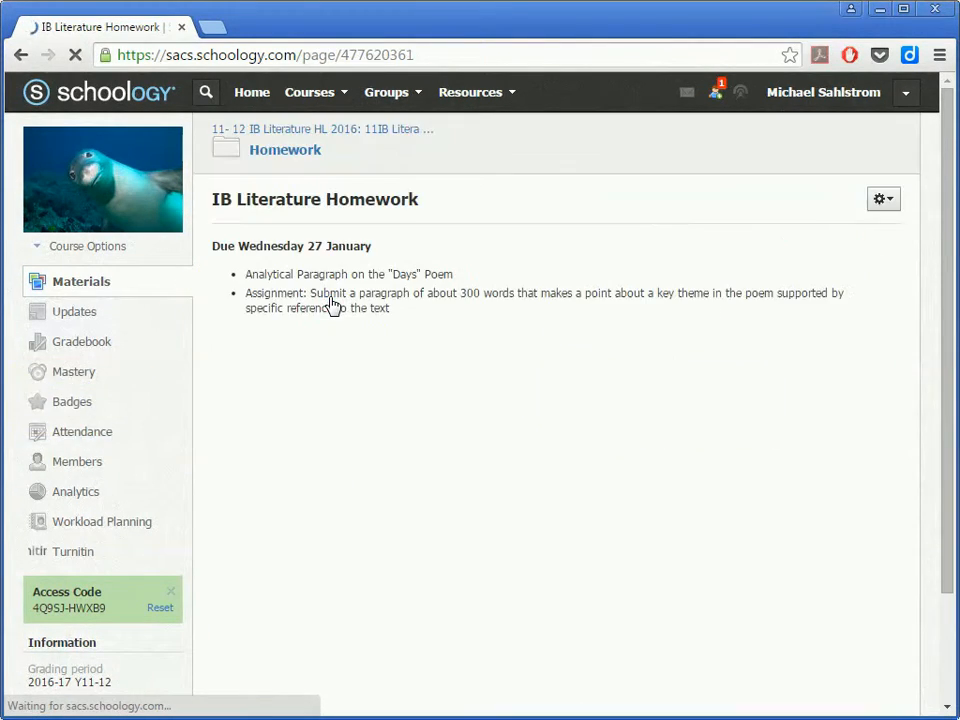
pyautogui.click(883, 198)
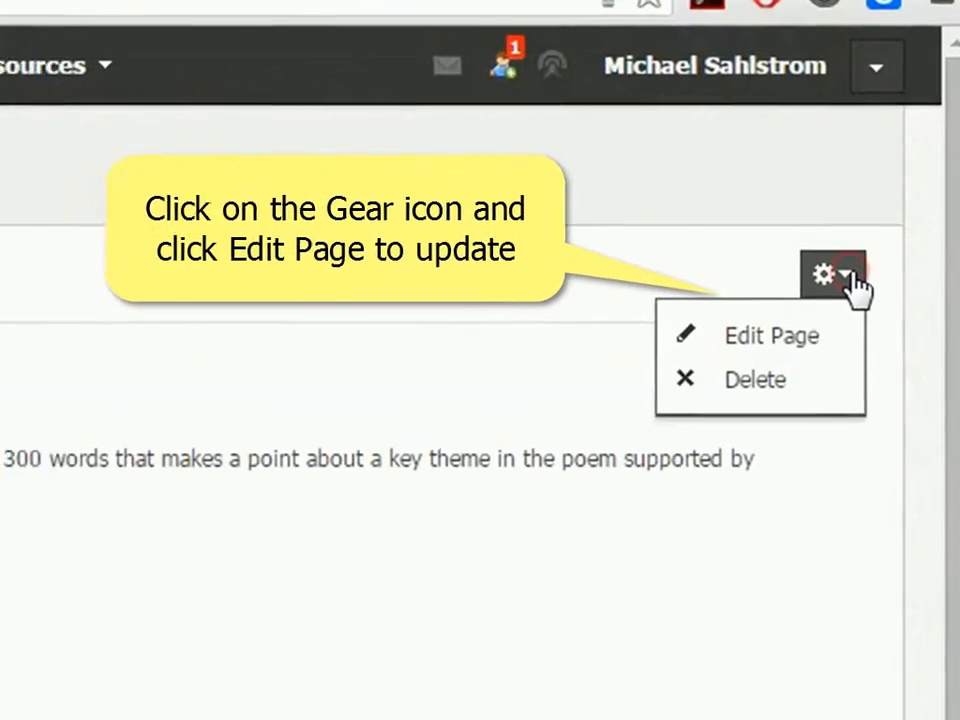
pyautogui.click(816, 345)
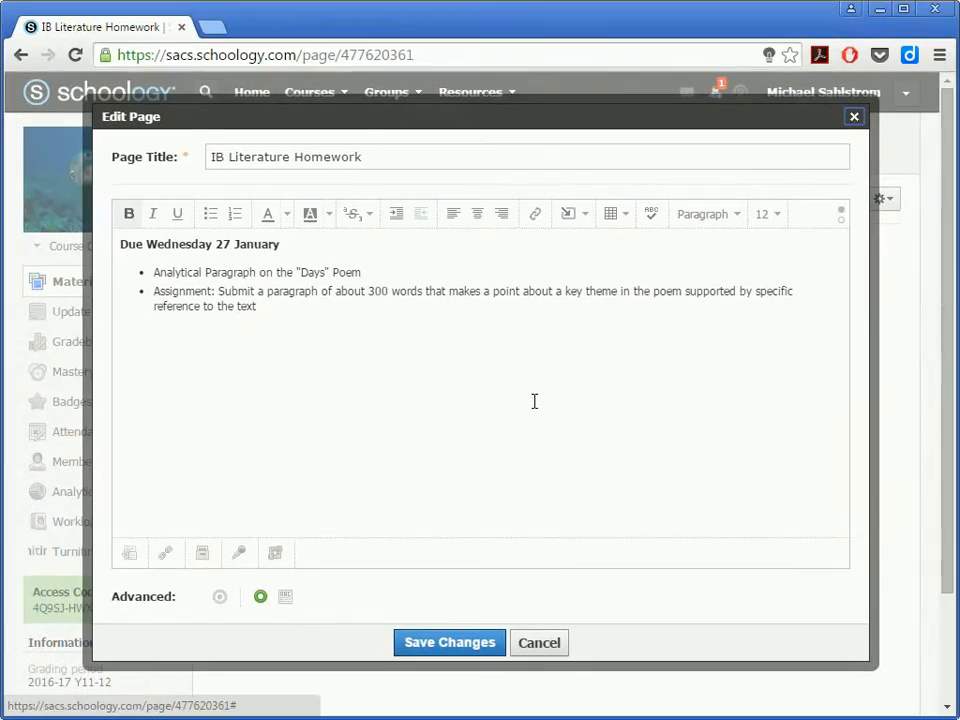
pyautogui.click(123, 244)
pyautogui.press('Return')
pyautogui.click(124, 243)
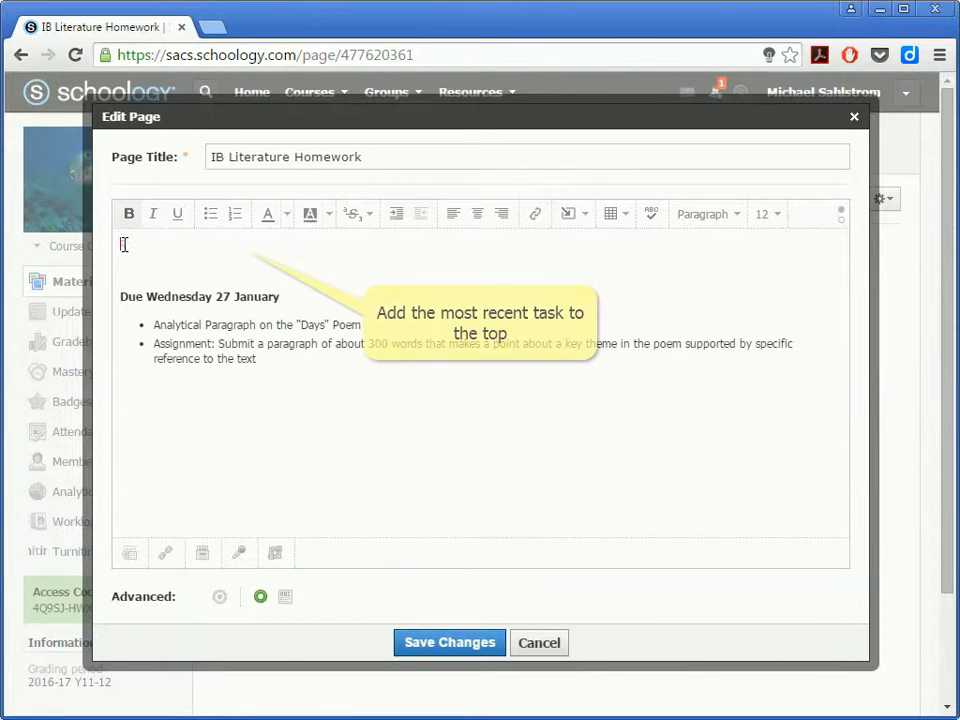
pyautogui.hotkey('ctrl', 'v')
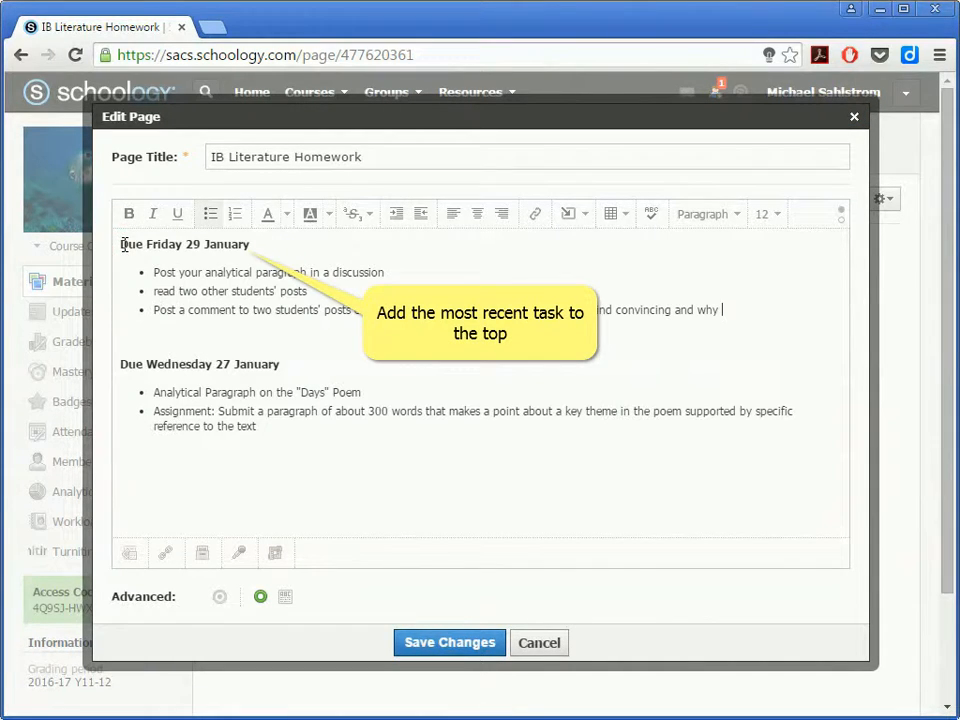
# - Remove the blank line above the "Due Wednesday 27 January" heading and save the page changes
pyautogui.click(178, 326)
pyautogui.press('Delete')
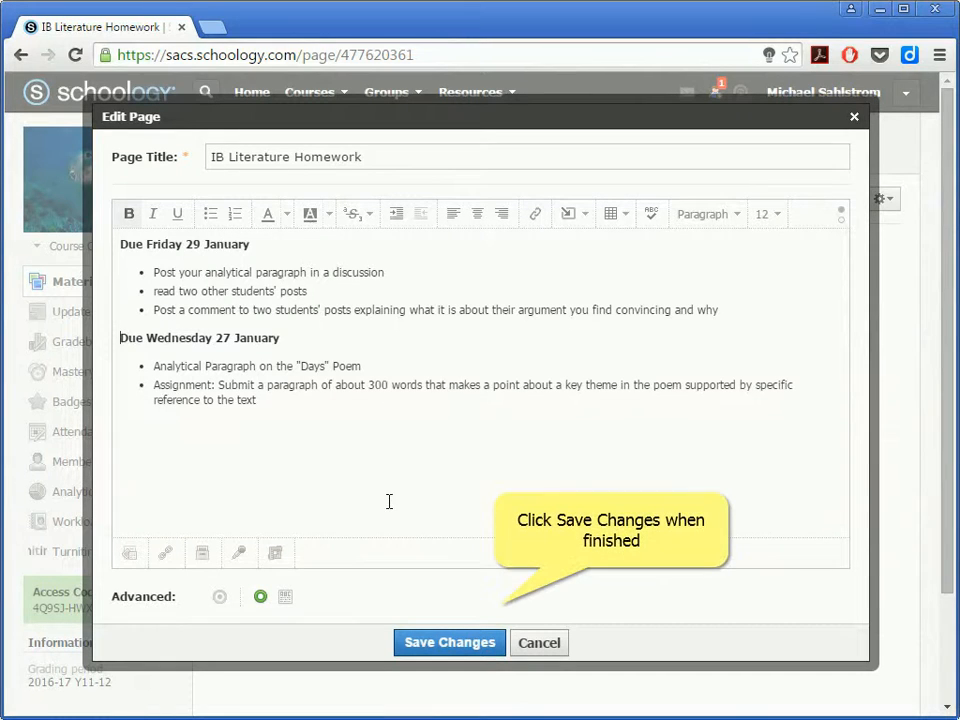
pyautogui.click(430, 643)
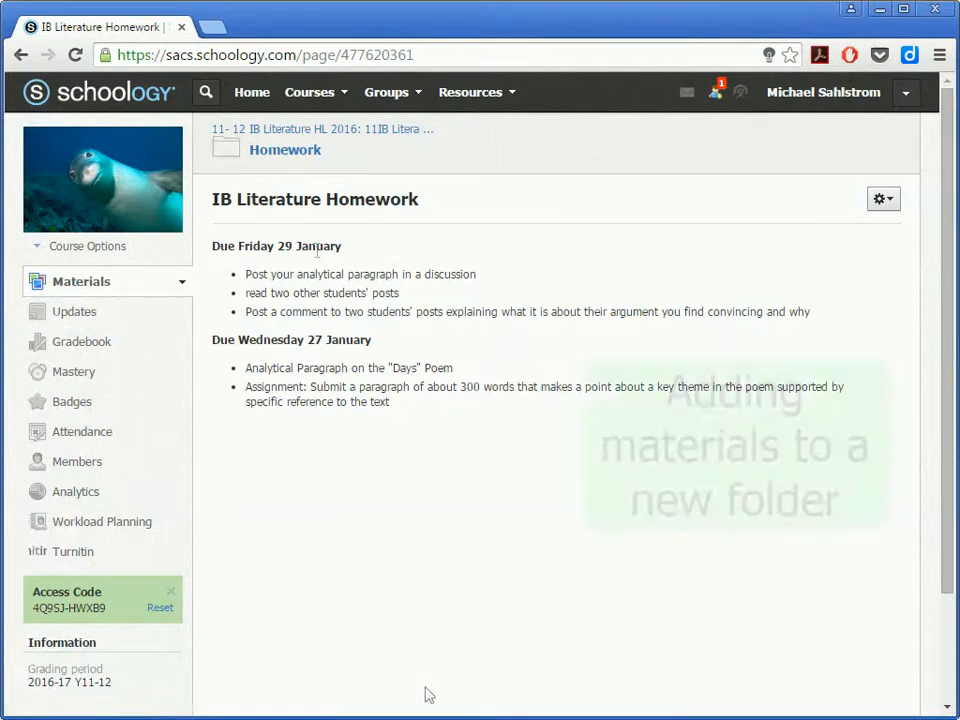
# - Return to the course's main page and create a red folder titled Commentaries
pyautogui.click(357, 130)
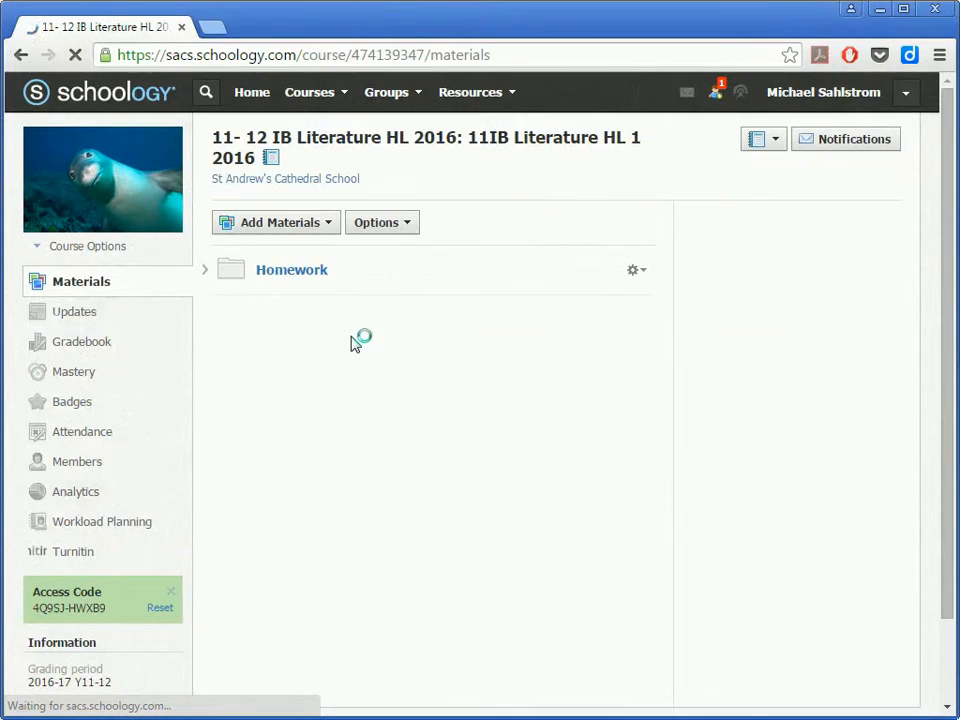
pyautogui.click(300, 222)
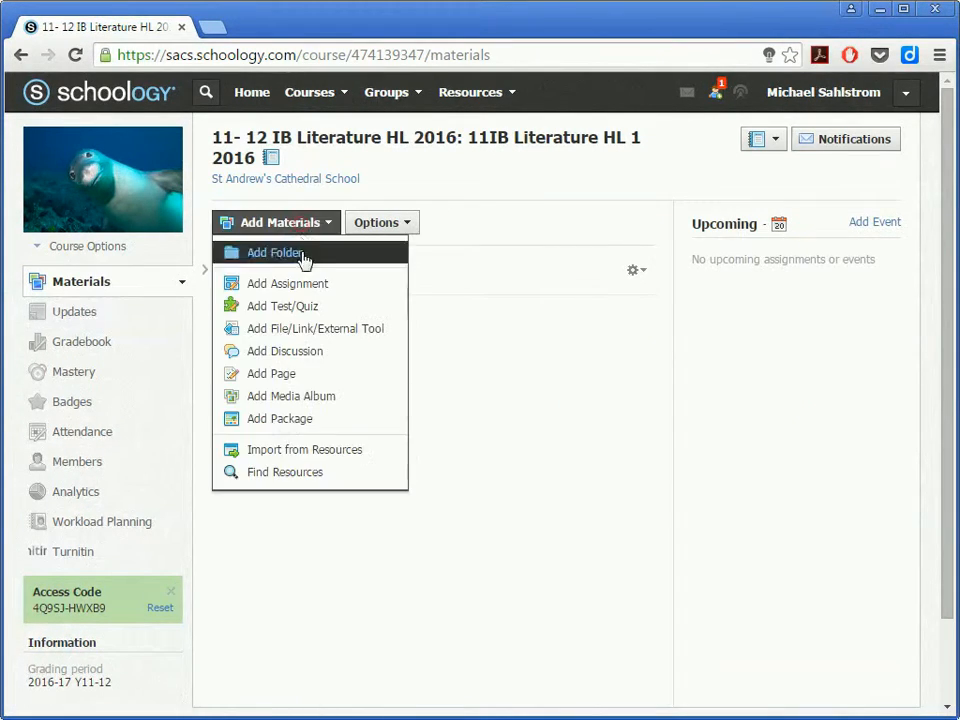
pyautogui.click(302, 253)
pyautogui.write('Commentaries')
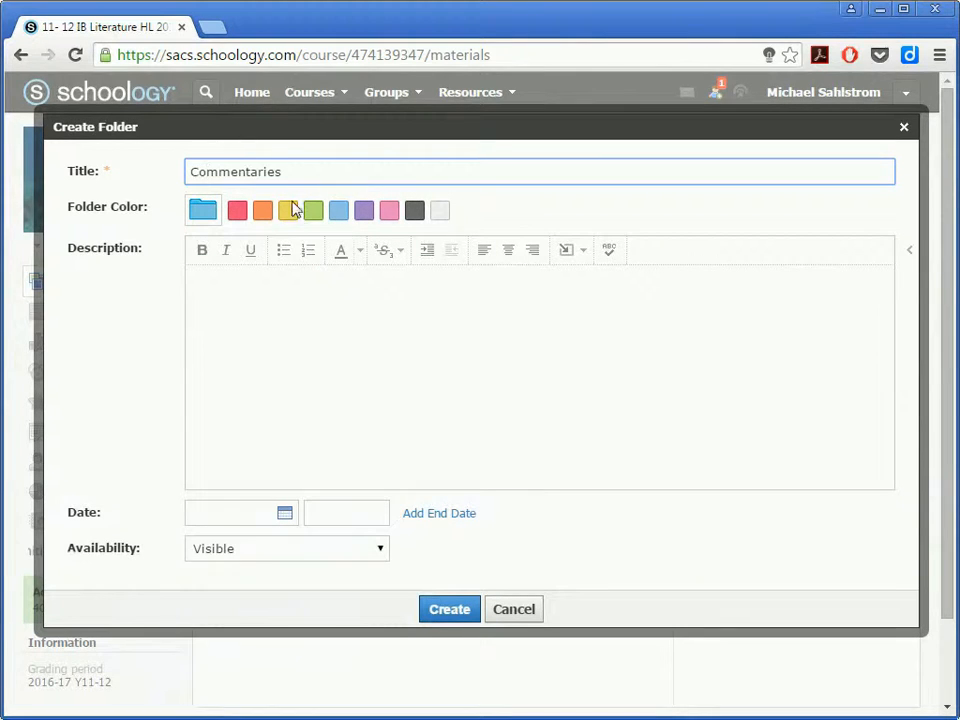
pyautogui.click(237, 210)
pyautogui.click(464, 610)
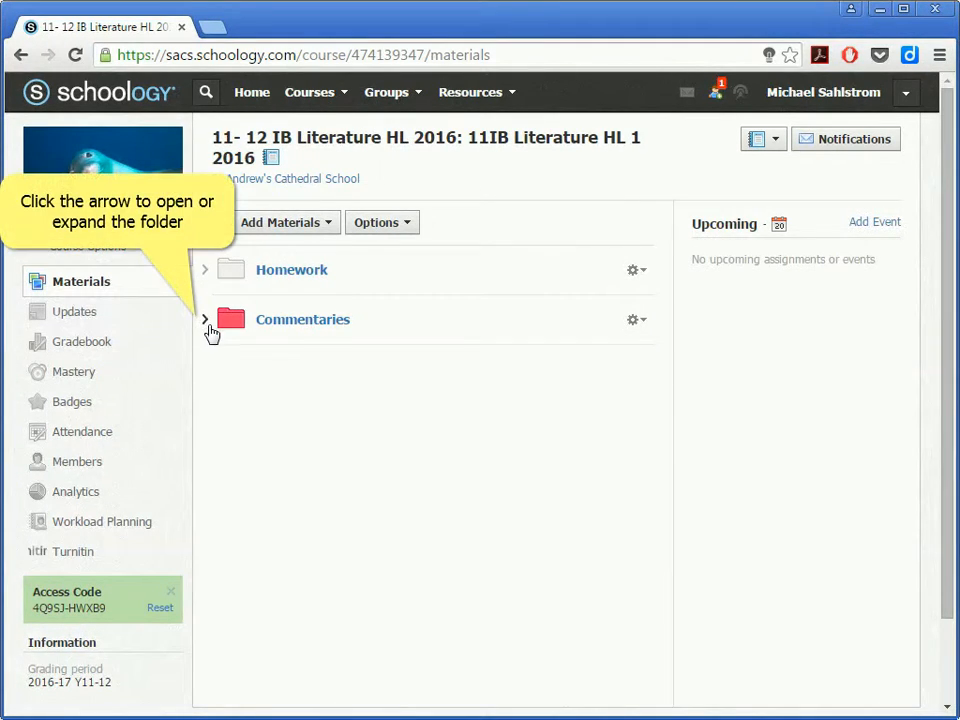
# - Create a red subfolder titled Commentary Assignments inside the Commentaries folder
pyautogui.click(205, 320)
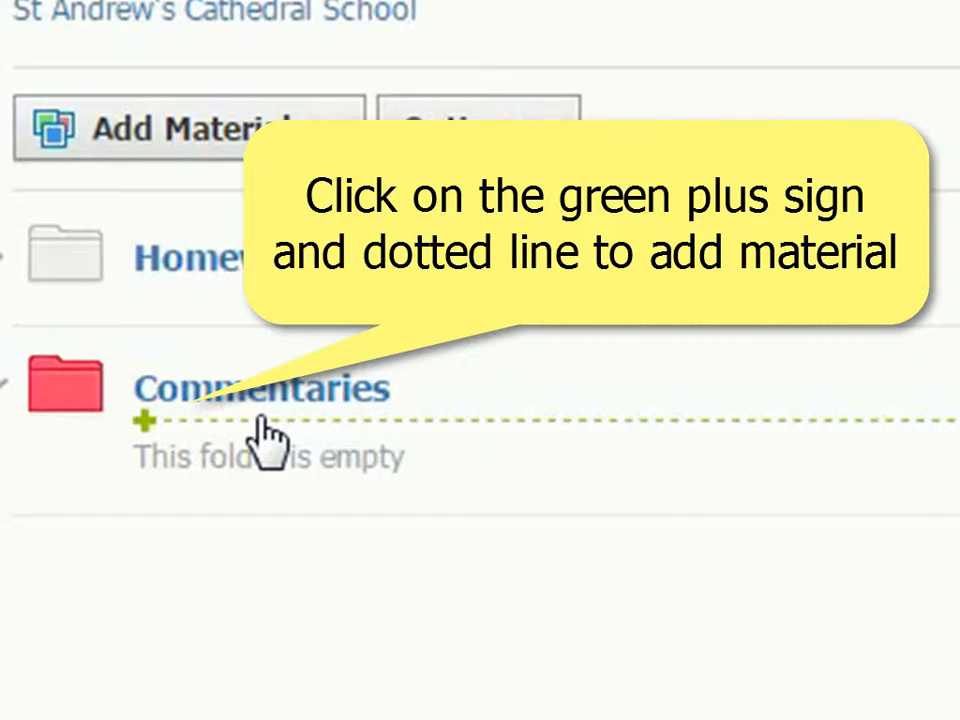
pyautogui.click(259, 420)
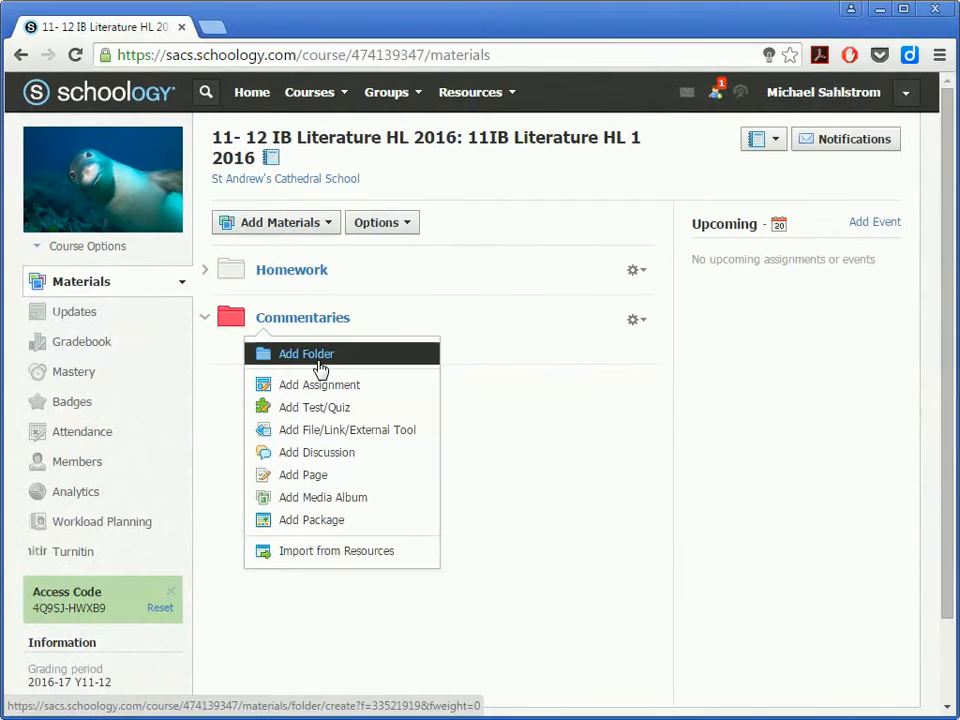
pyautogui.click(318, 356)
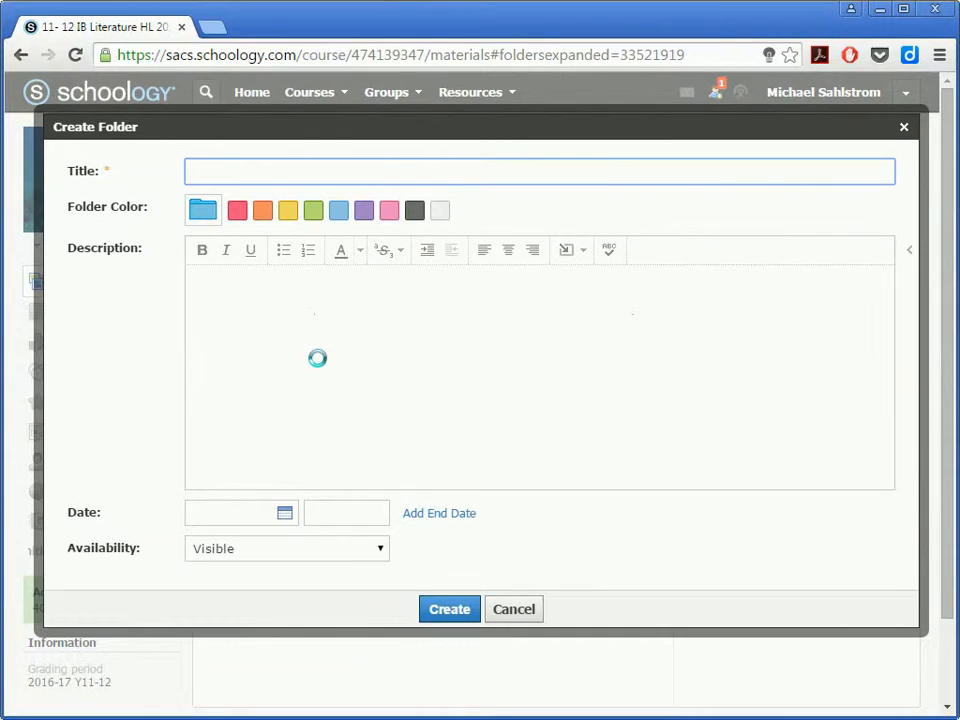
pyautogui.write('Commentary Assignments')
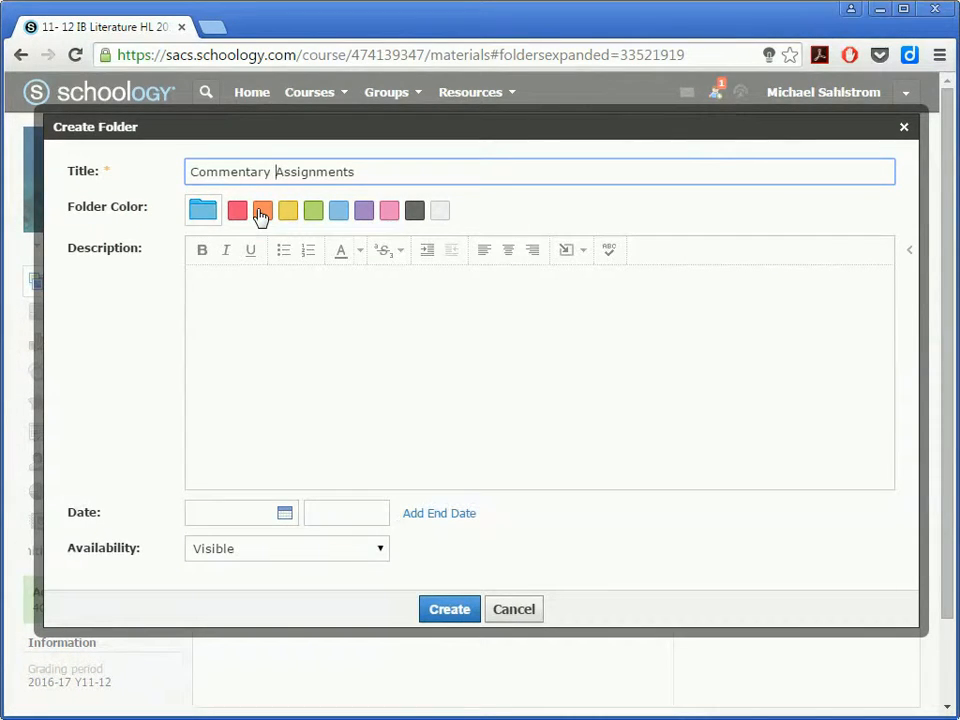
pyautogui.click(240, 214)
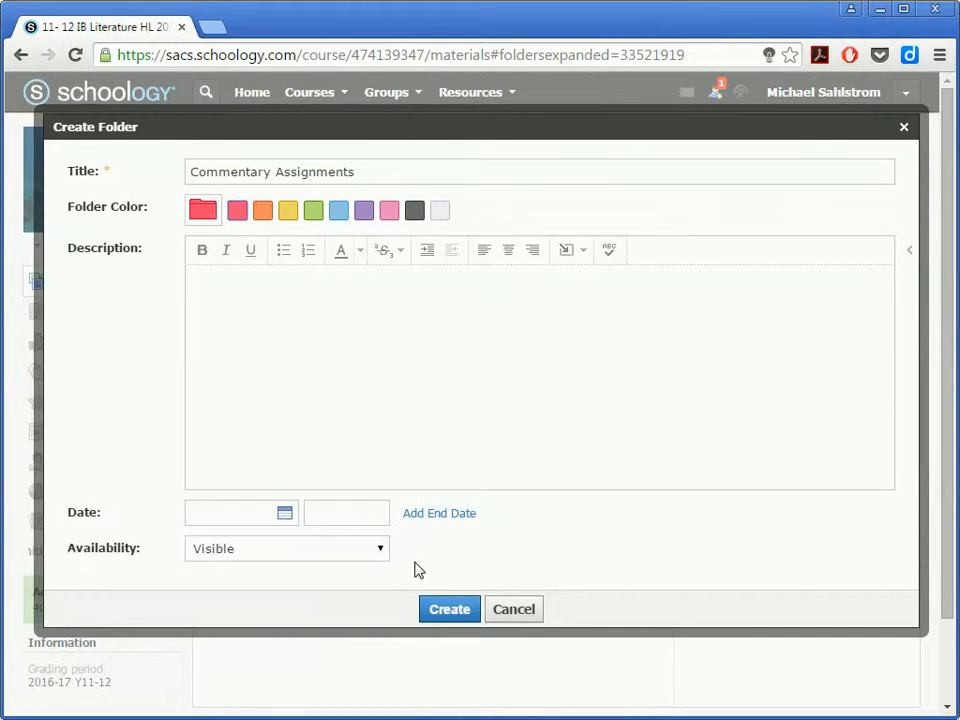
pyautogui.click(435, 612)
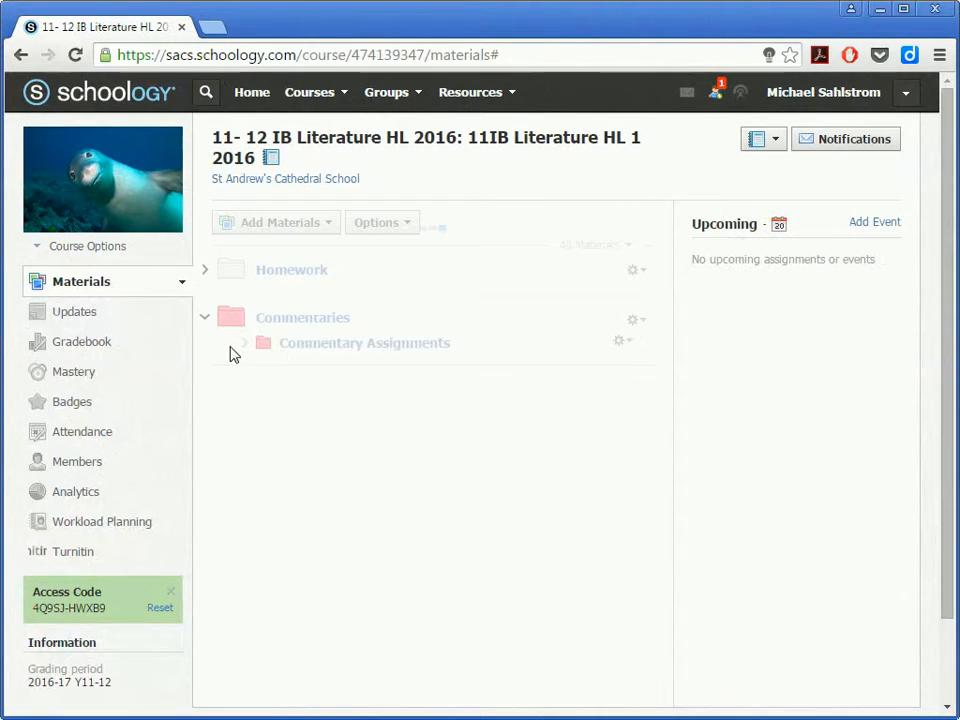
# - Start an assignment in the Commentaries folder named Analytical Paragraph on the "Days" poem, describing the roughly 300-word paragraph on a key theme with textual reference
pyautogui.click(206, 320)
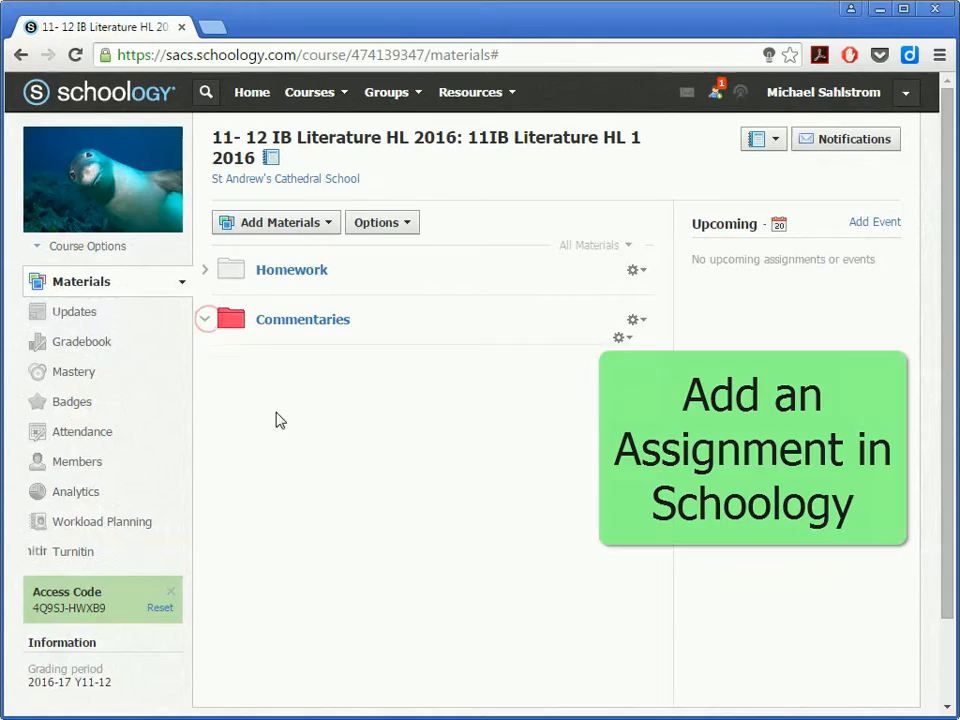
pyautogui.click(330, 367)
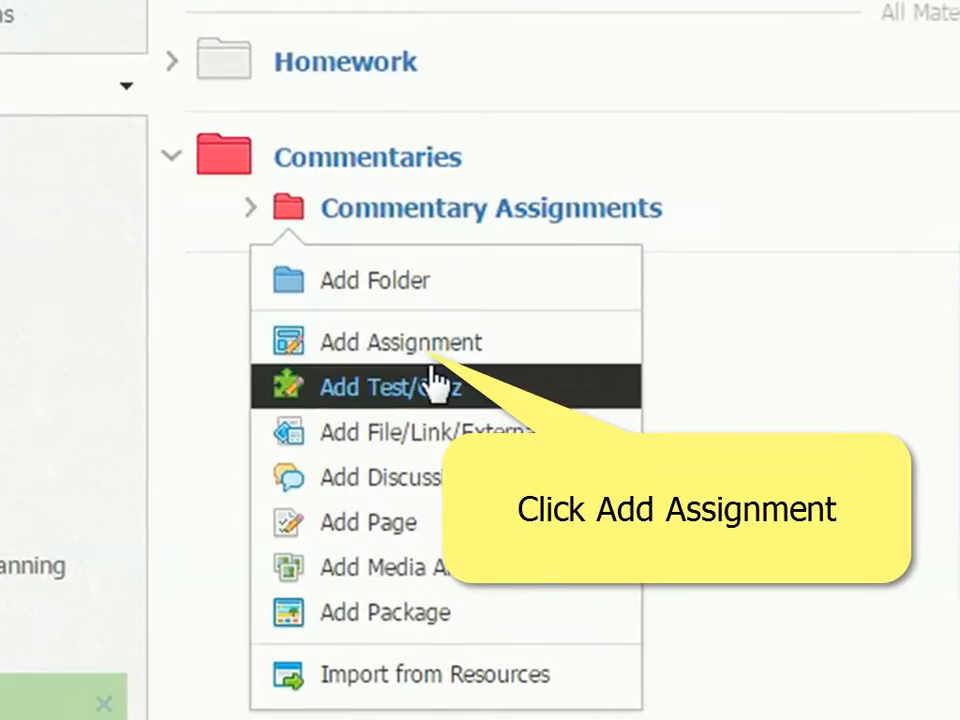
pyautogui.click(418, 356)
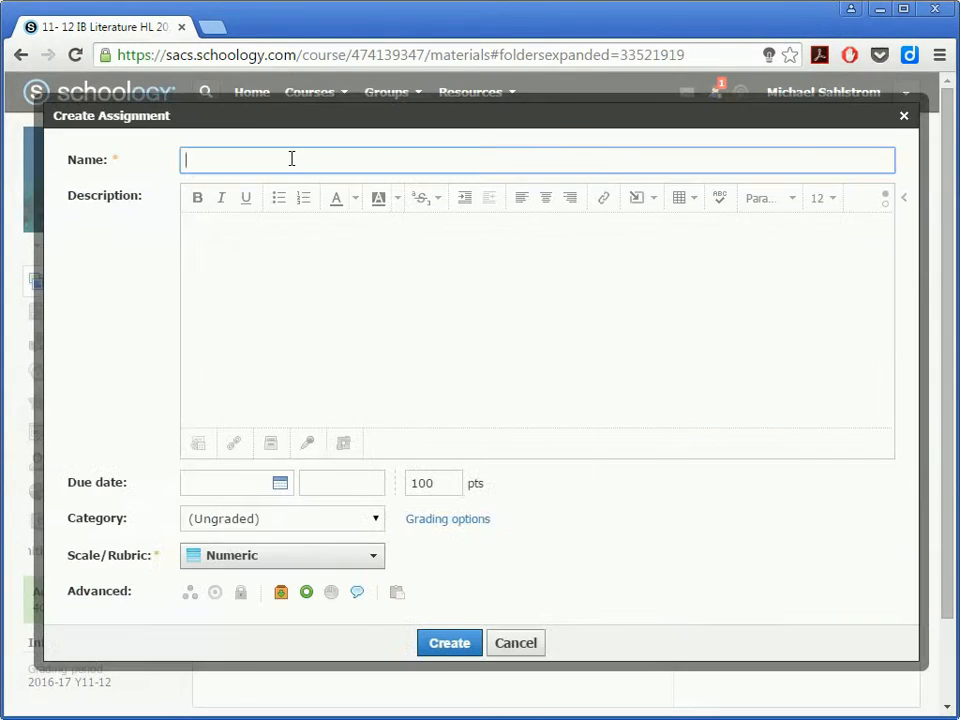
pyautogui.click(291, 158)
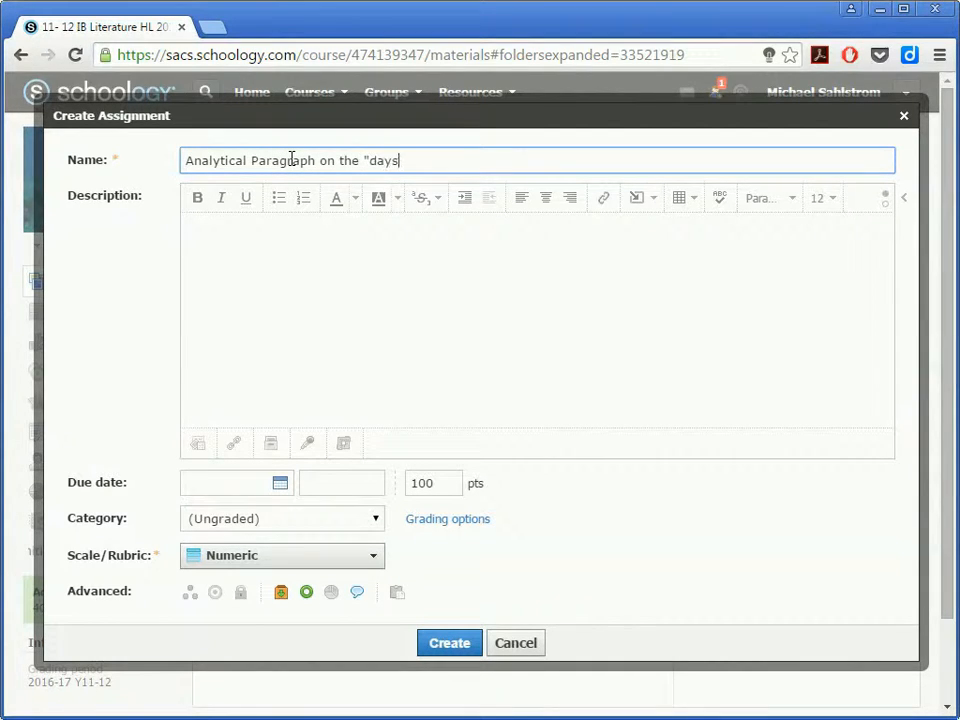
pyautogui.write('m')
pyautogui.click(354, 264)
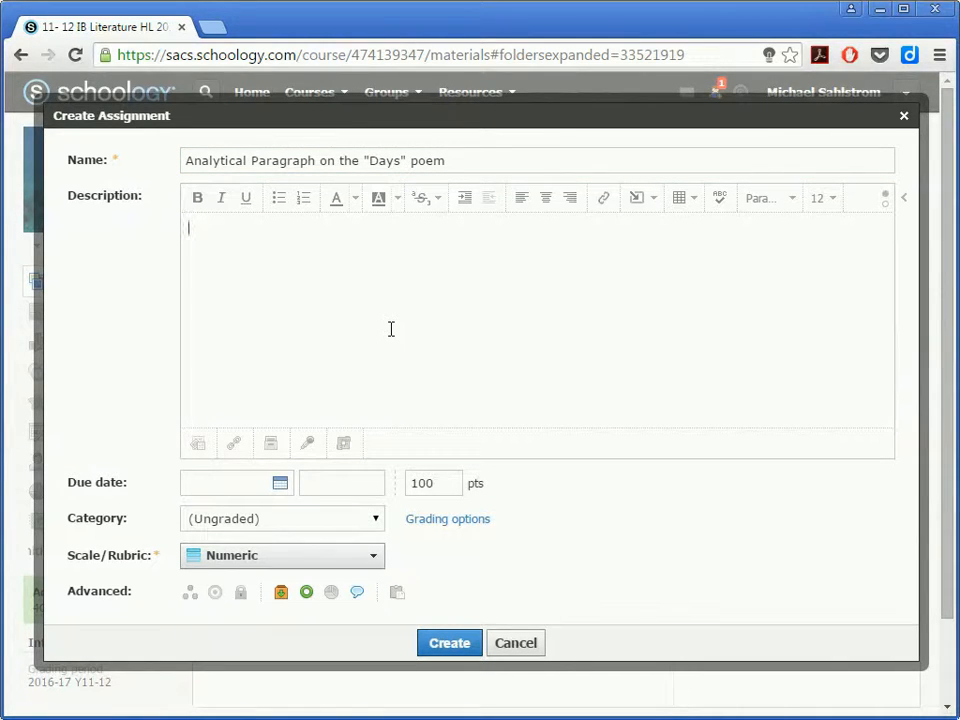
pyautogui.write('Assignment: Submit a paragraph of about 300 words that makes a point about a key theme in the poem supported by specific reference to the text.')
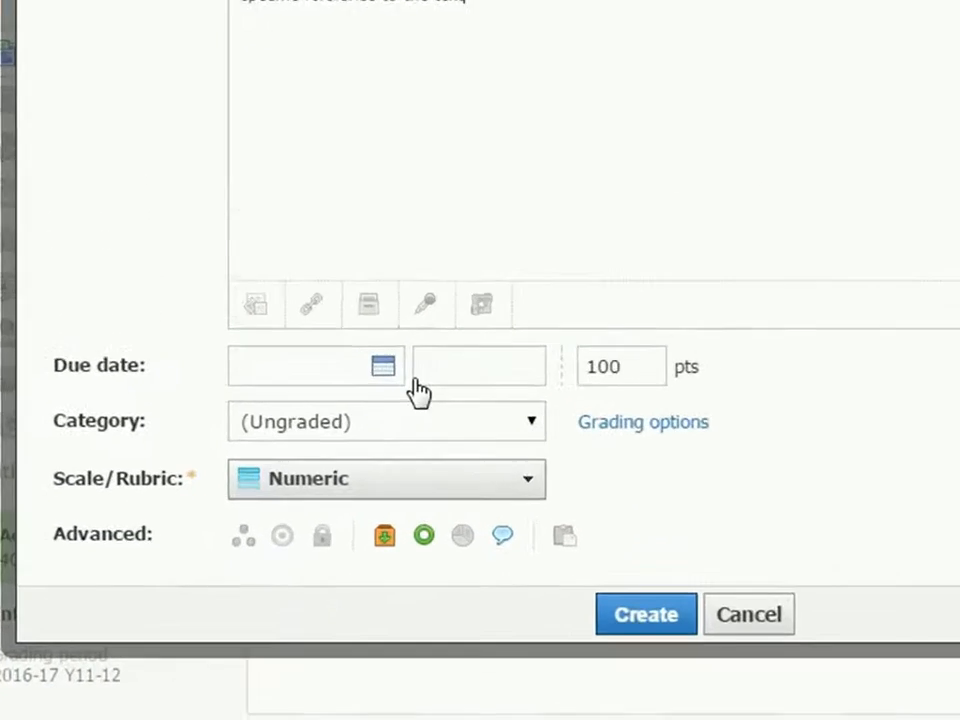
# - Set the assignment's due date to 1/27/16 at 08:30AM and create the assignment
pyautogui.click(281, 485)
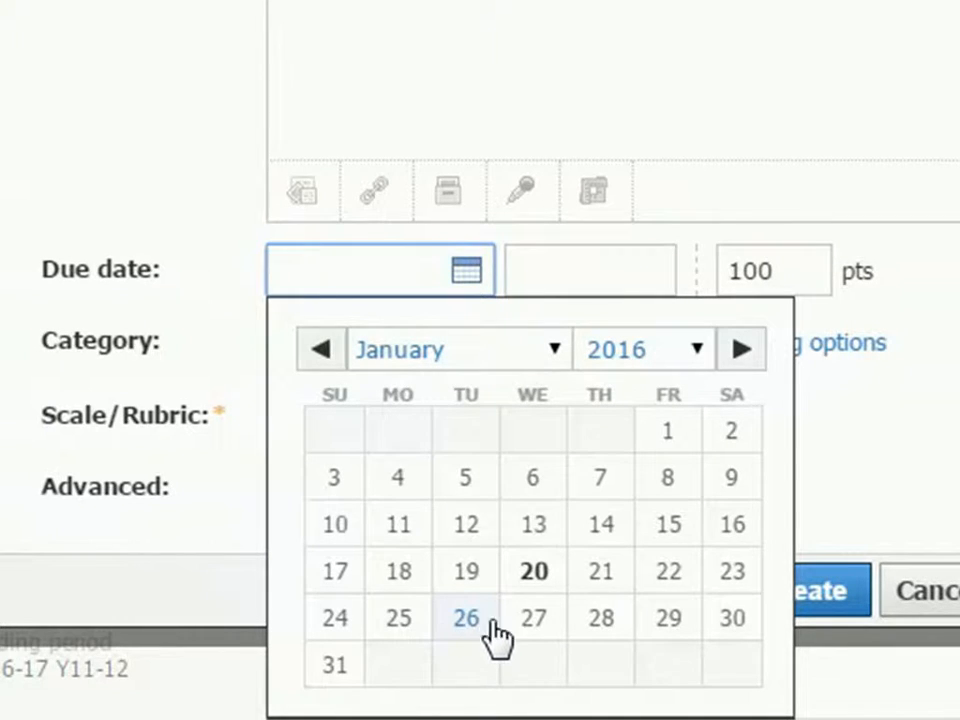
pyautogui.click(522, 628)
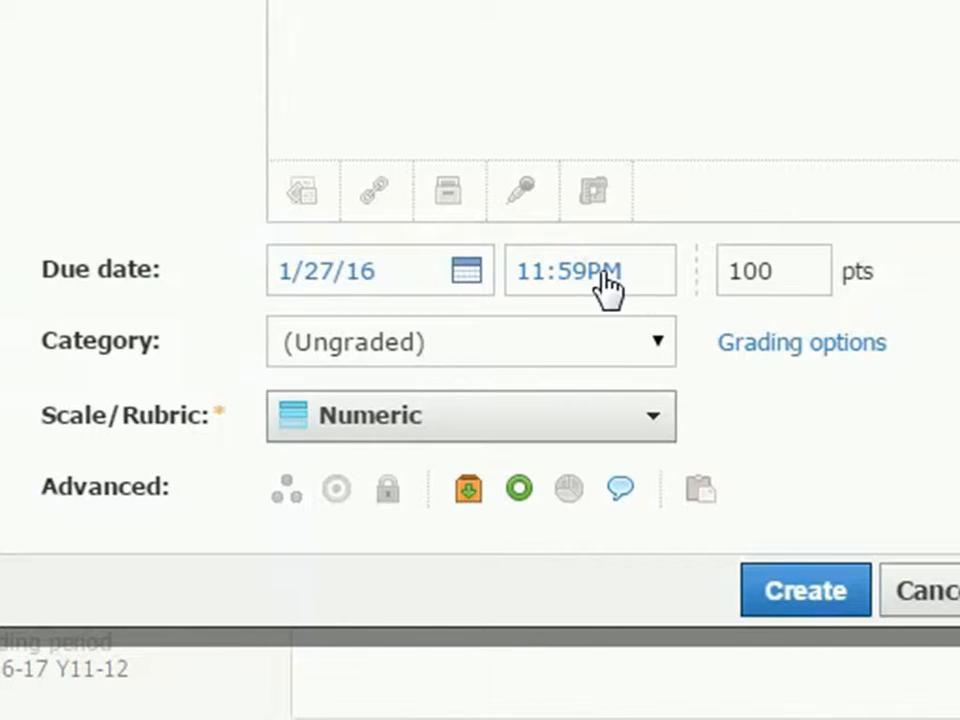
pyautogui.click(533, 284)
pyautogui.click(529, 272)
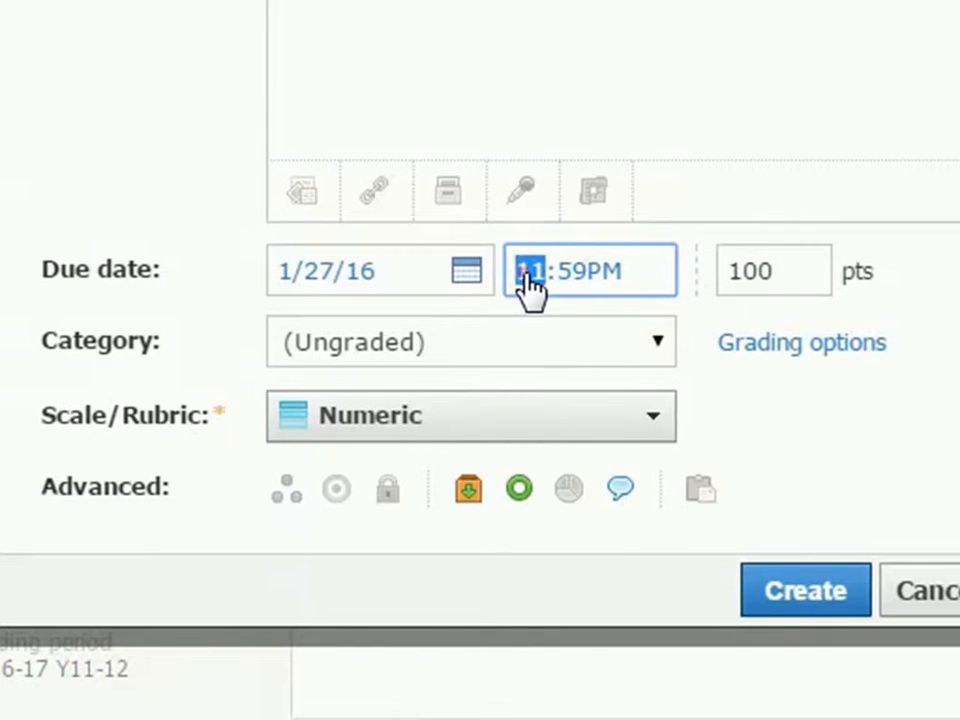
pyautogui.click(525, 273)
pyautogui.press('Down')
pyautogui.press('Down')
pyautogui.press('Down')
pyautogui.click(574, 275)
pyautogui.write('30PM')
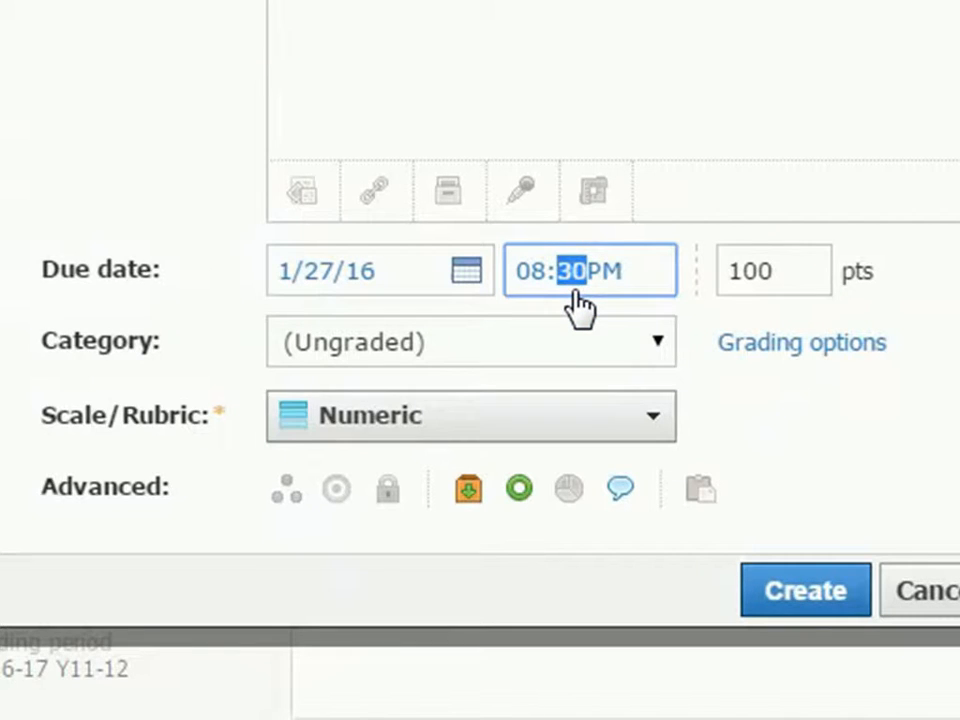
pyautogui.click(605, 271)
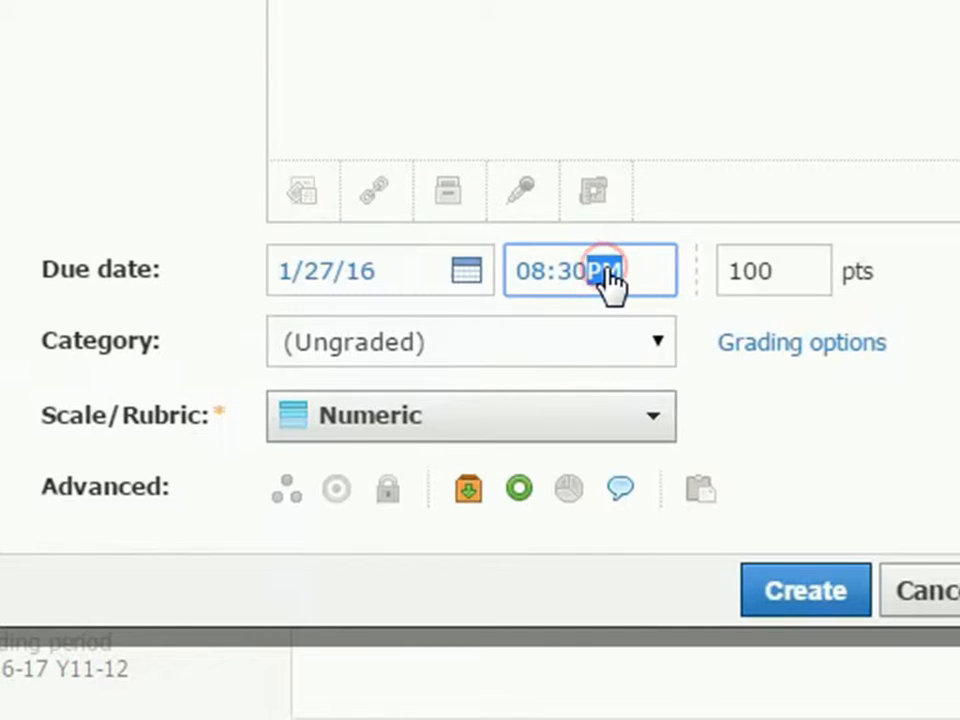
pyautogui.press('Down')
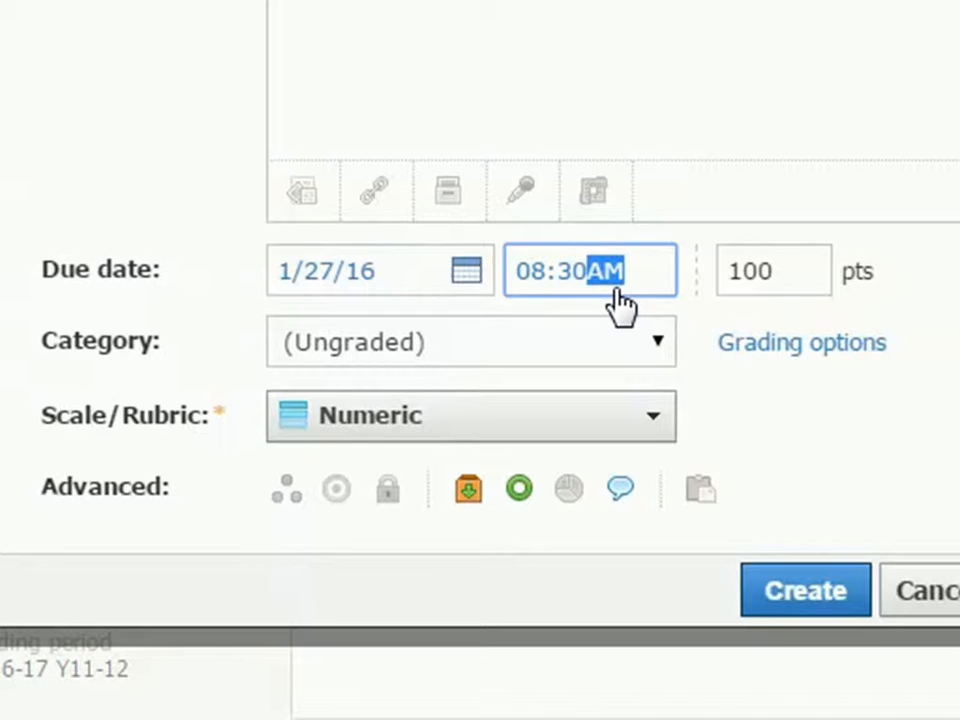
pyautogui.click(934, 415)
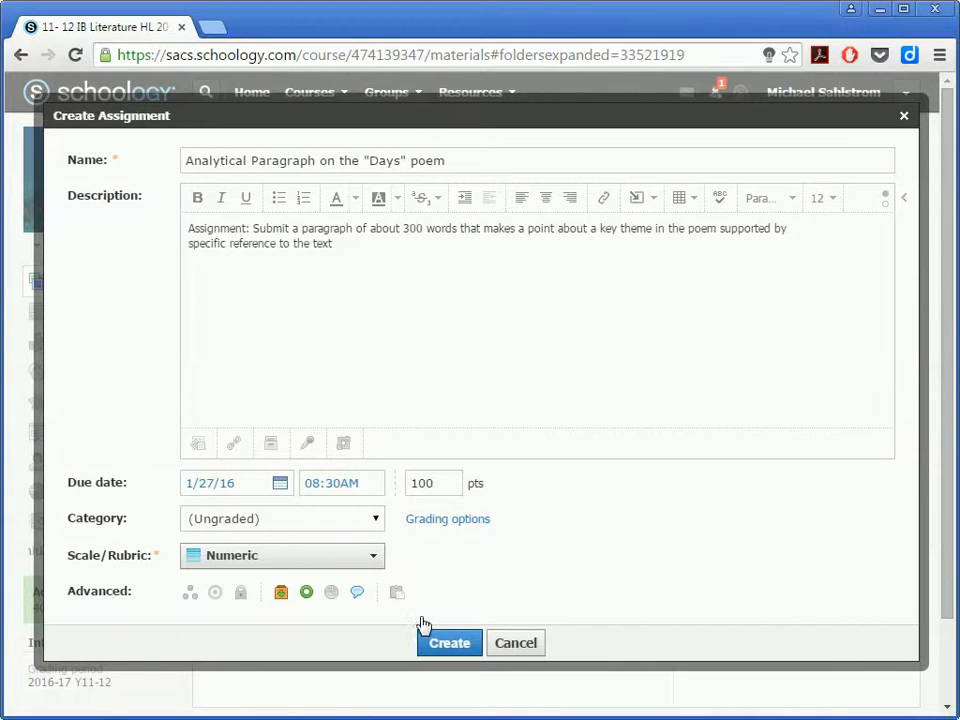
pyautogui.click(450, 644)
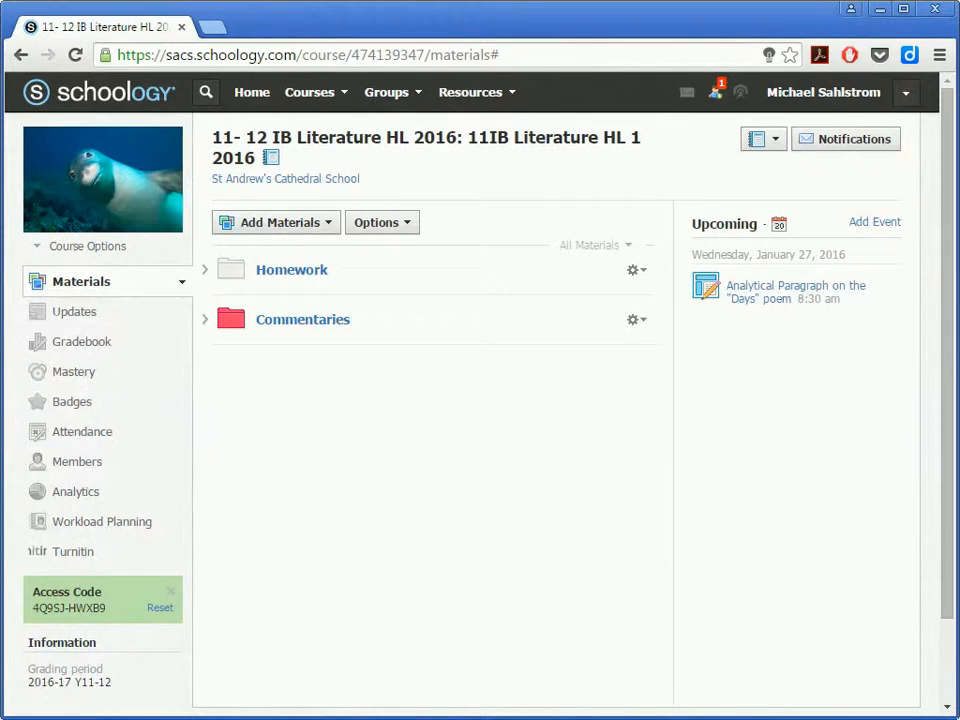
# - Add an orange subfolder titled Commentary Discussions below Commentary Assignments in the Commentaries folder
pyautogui.click(205, 320)
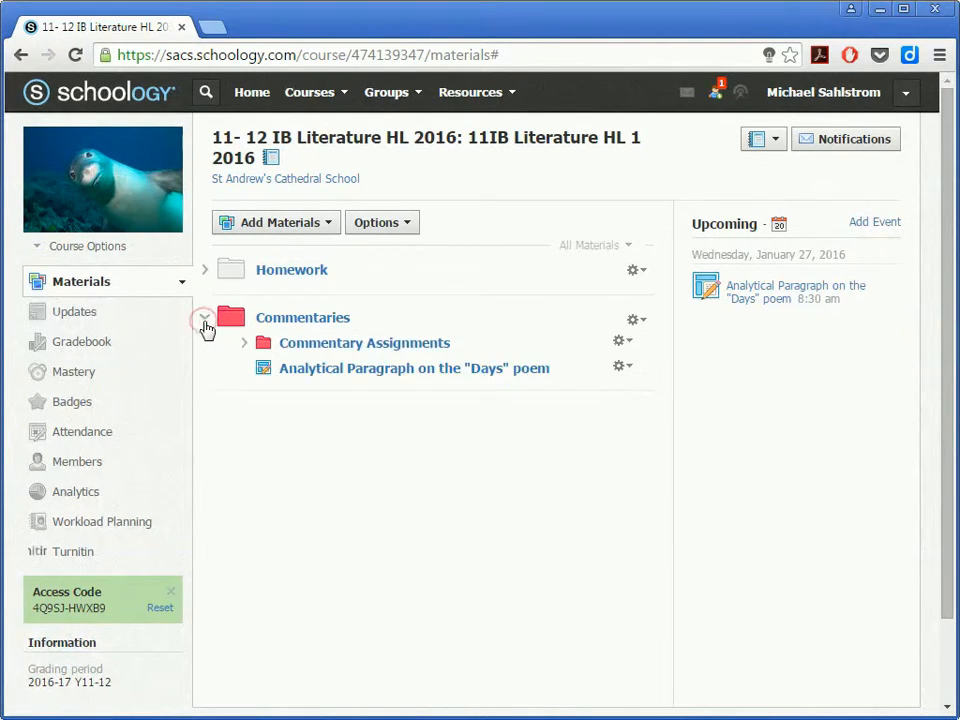
pyautogui.moveTo(262, 352); pyautogui.dragTo(290, 366)
pyautogui.click(289, 364)
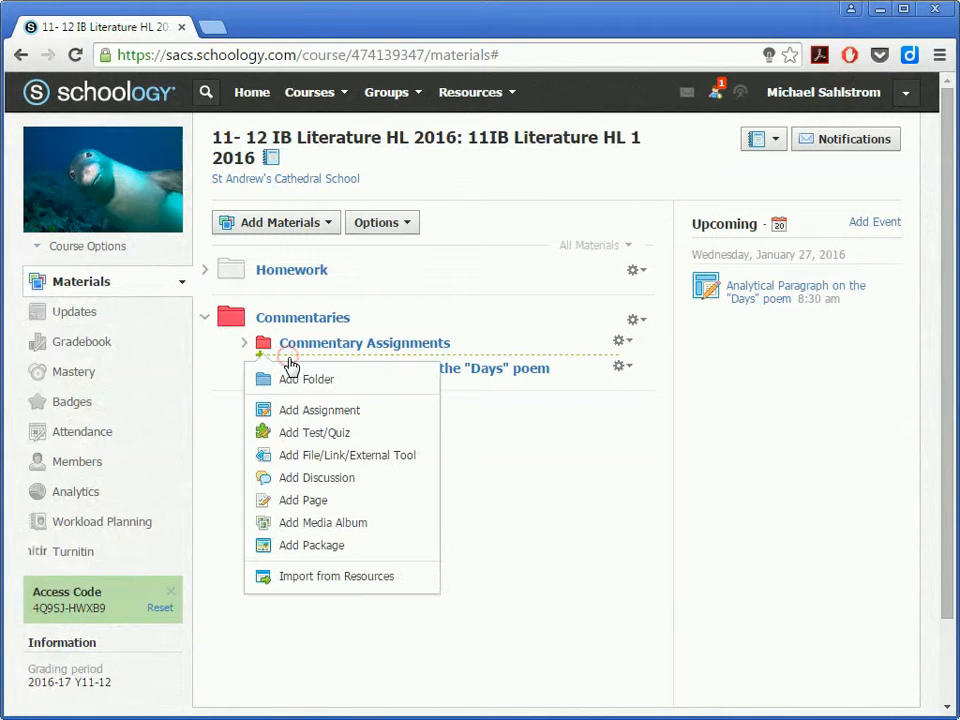
pyautogui.click(314, 382)
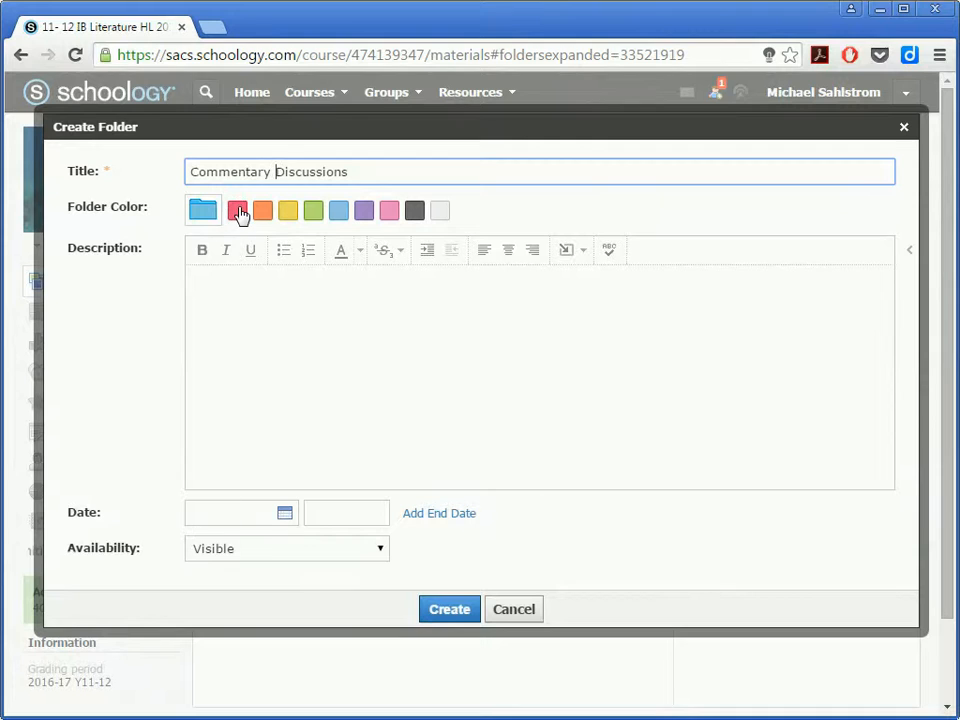
pyautogui.click(262, 212)
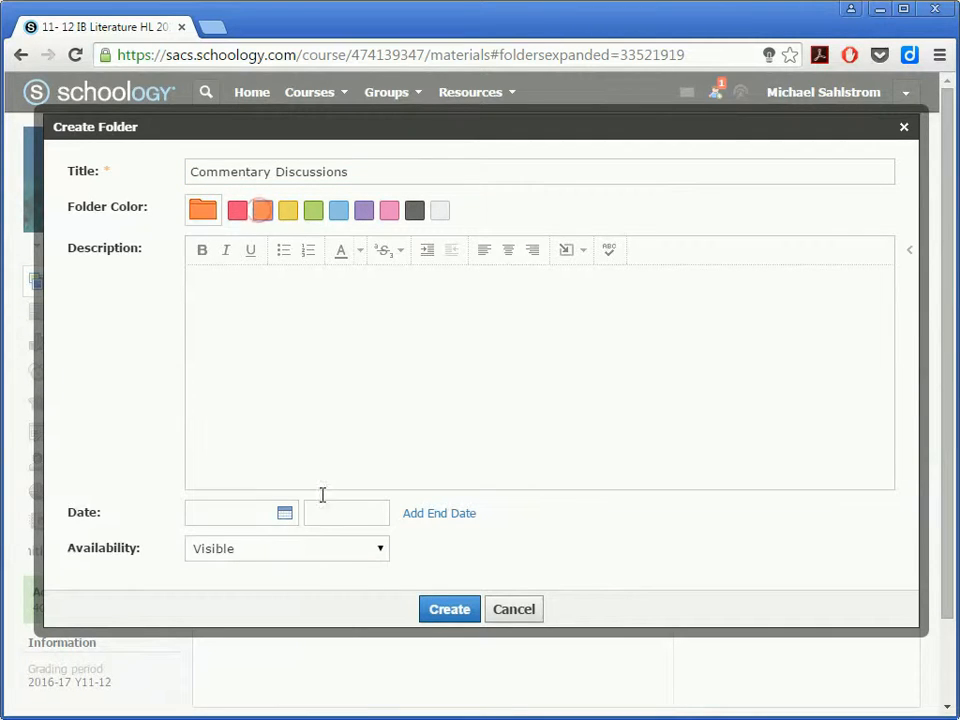
pyautogui.click(441, 612)
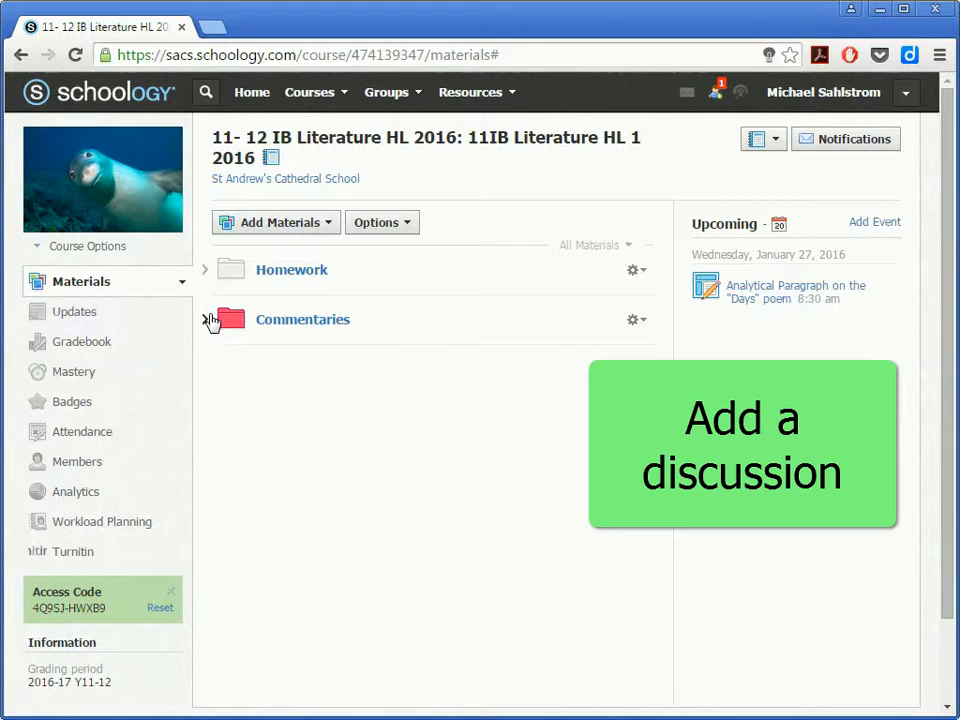
# - Start a discussion in the Commentaries folder titled Analytical Paragraph and comments on the "Days" Poem with the three bulleted posting, reading and commenting tasks as description
pyautogui.click(206, 320)
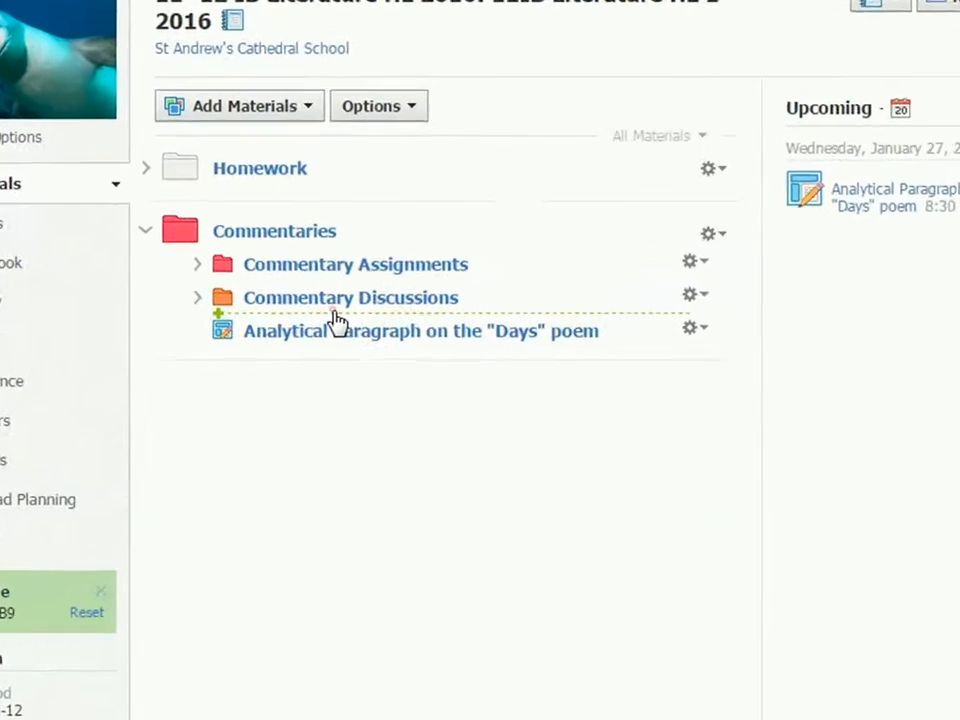
pyautogui.click(350, 385)
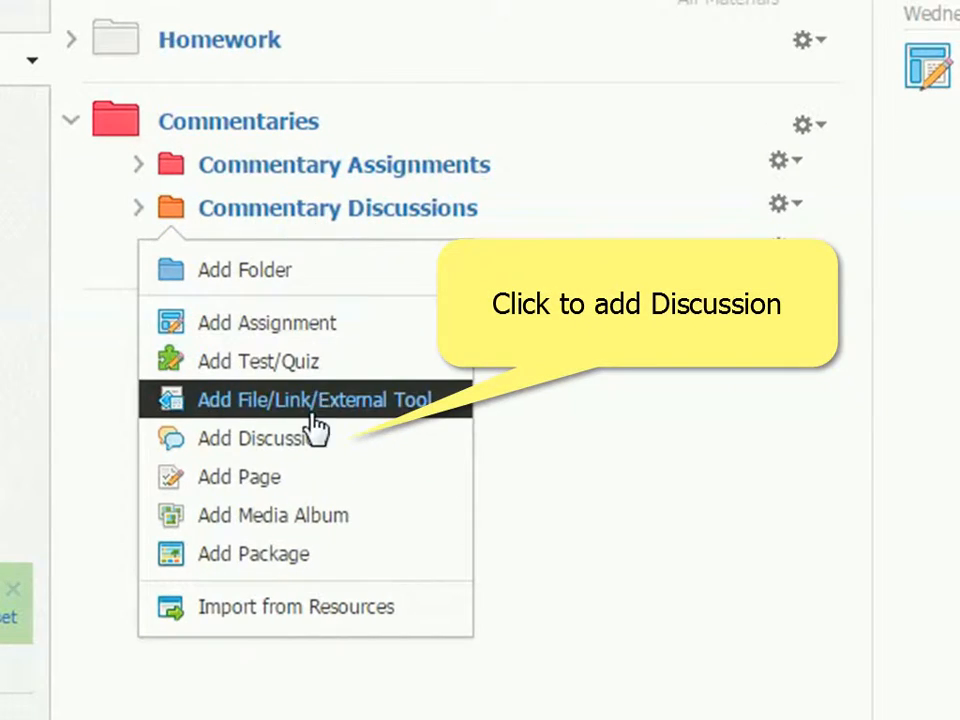
pyautogui.click(316, 440)
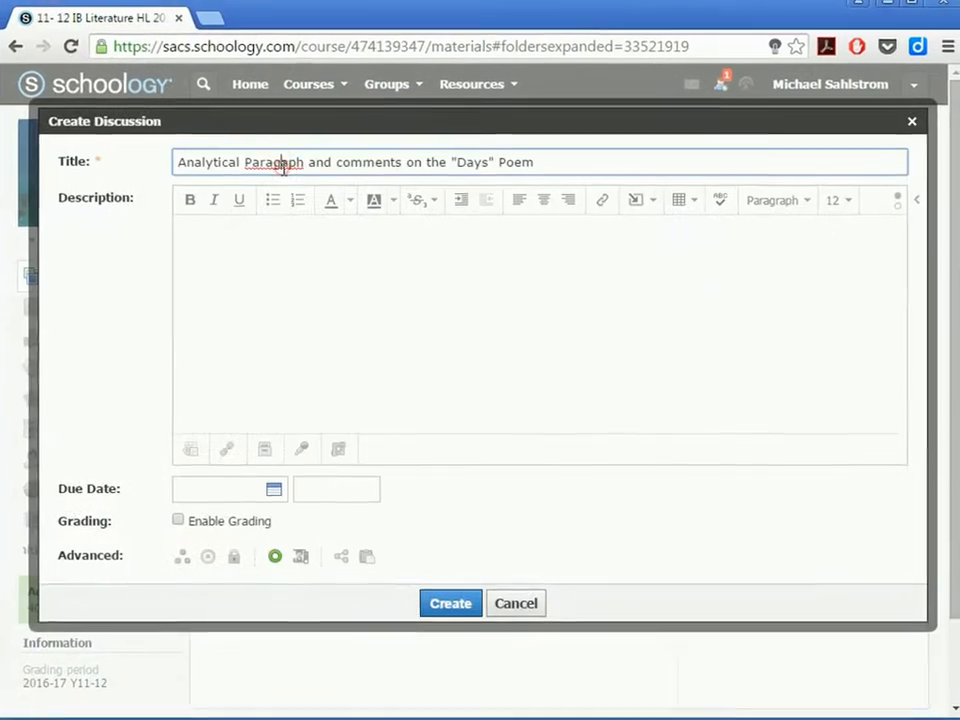
pyautogui.click(303, 292)
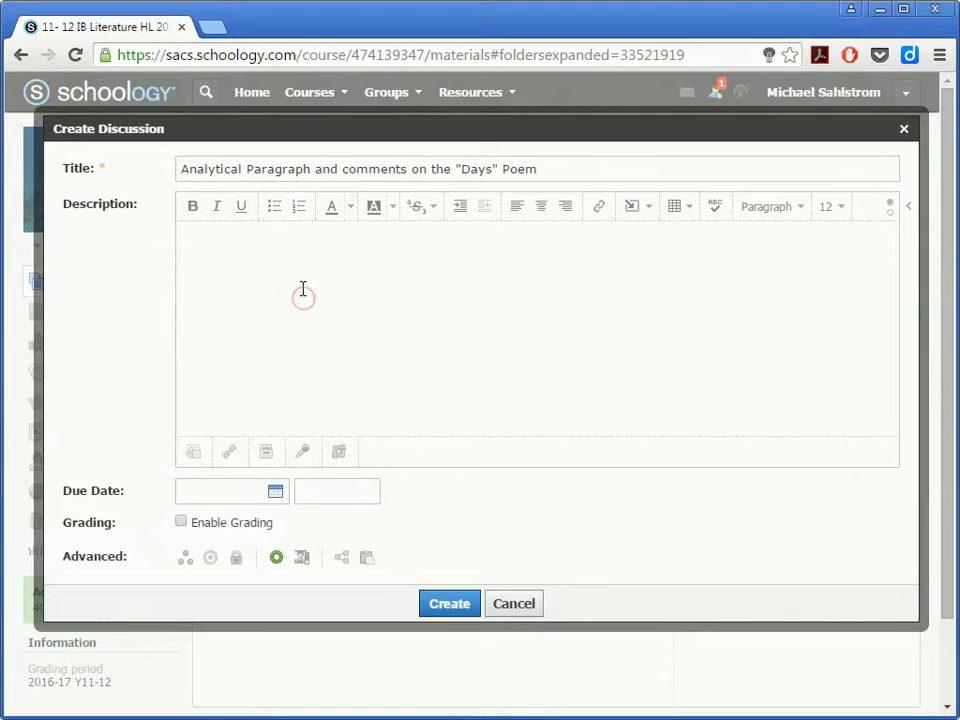
pyautogui.write("Post your analytical paragraph in a discussion read two other students' posts Post a comment to two students' posts explaining what it is about their argument you find convincing and why")
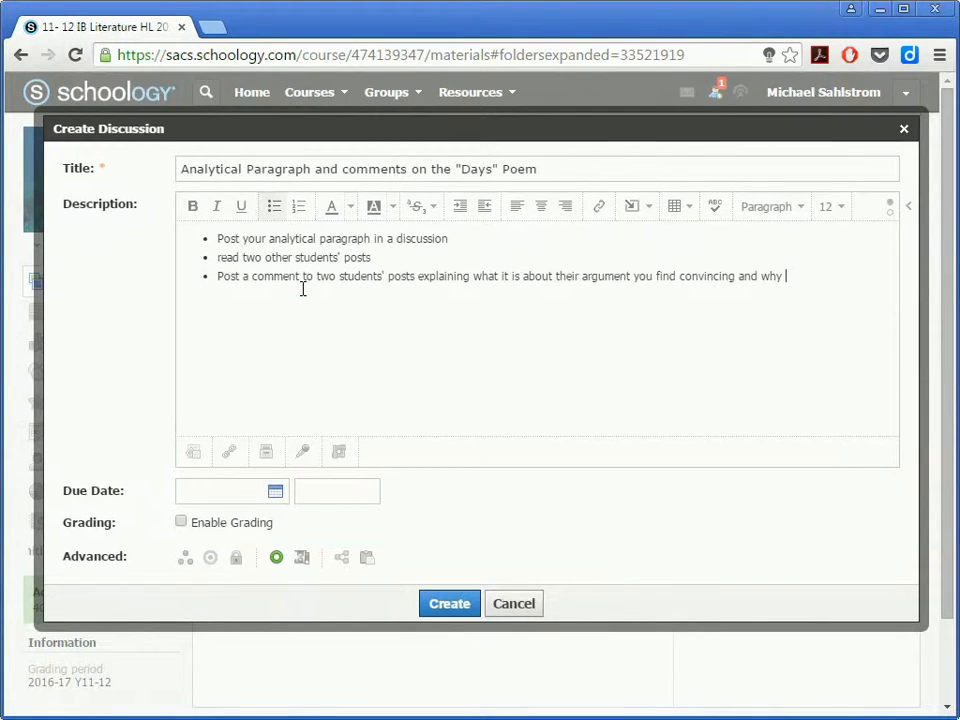
# - Set the discussion's due date to 1/29/16 at 02:15PM and create the discussion
pyautogui.click(261, 489)
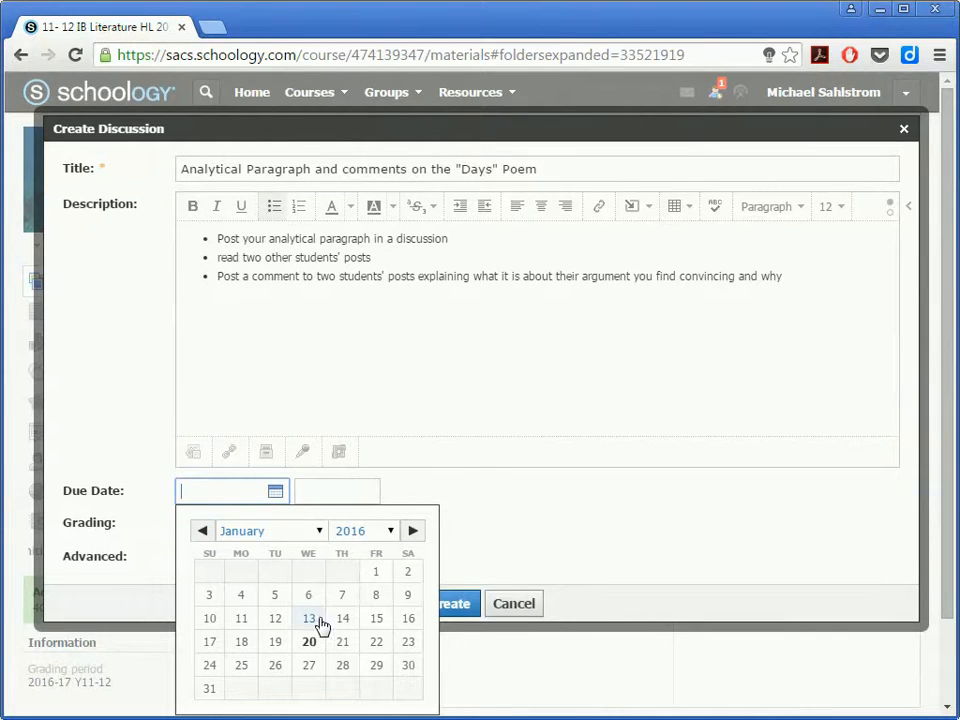
pyautogui.click(374, 665)
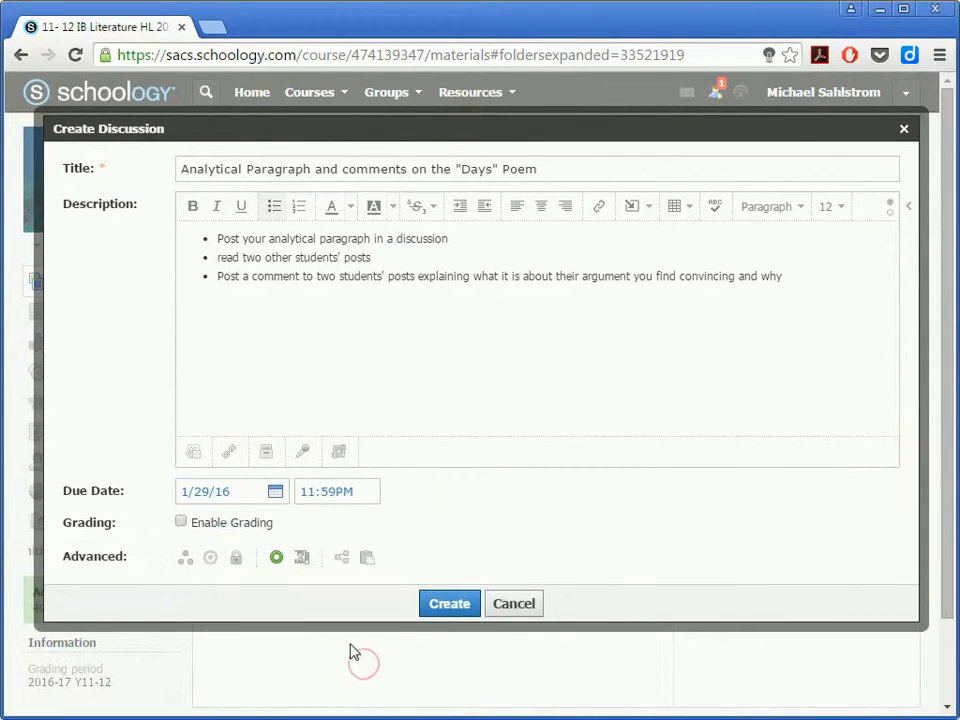
pyautogui.click(306, 492)
pyautogui.write('2')
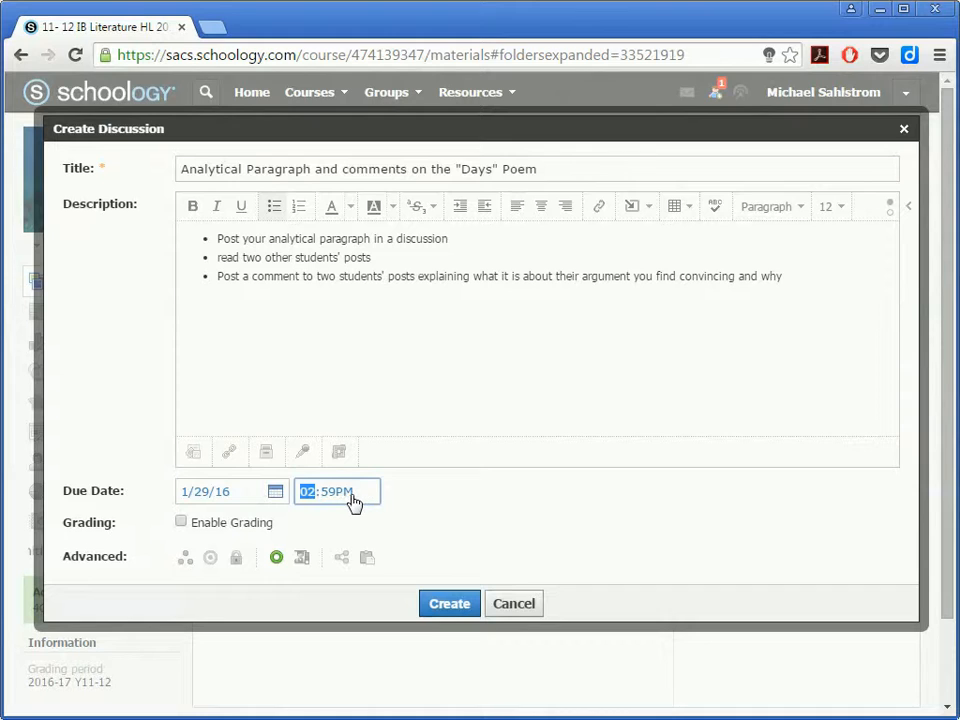
pyautogui.click(330, 496)
pyautogui.click(452, 607)
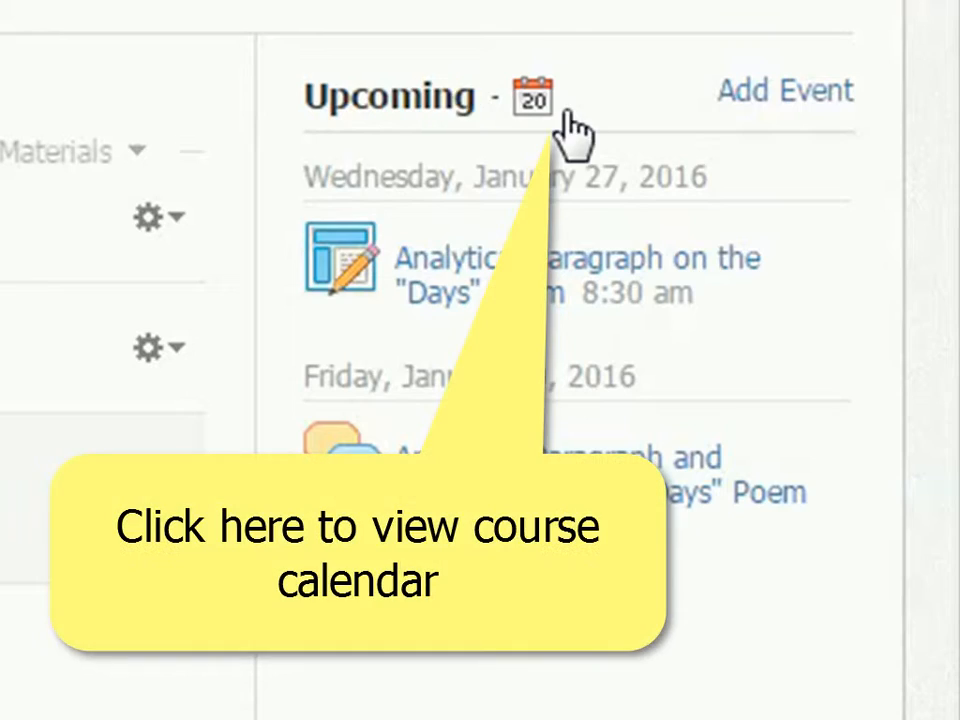
# - View the course calendar with the upcoming assignment and discussion, and close it
pyautogui.click(533, 97)
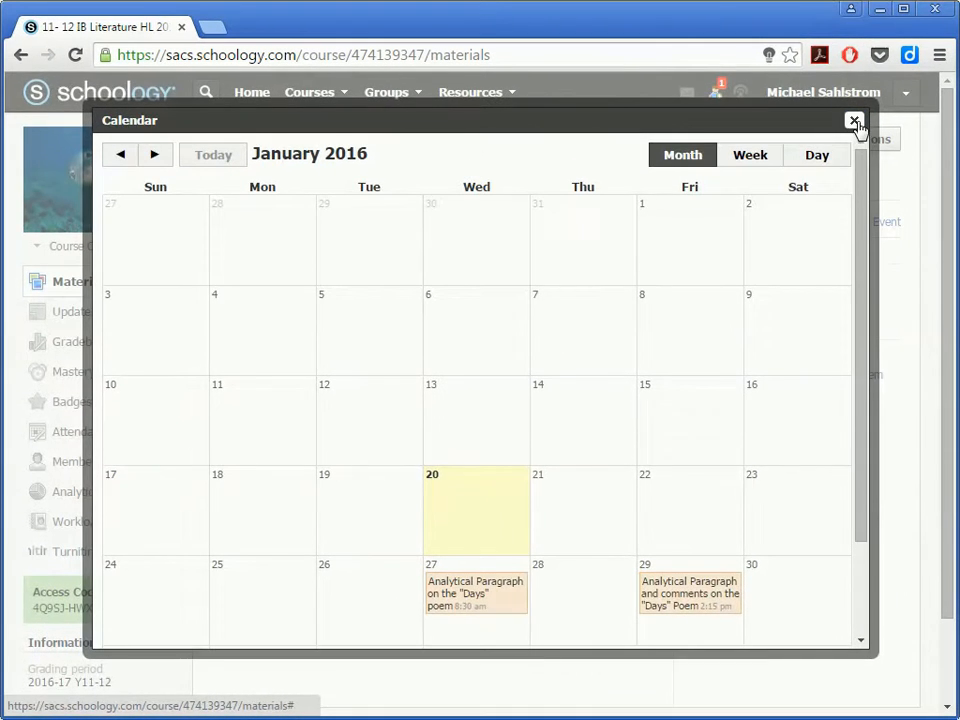
pyautogui.click(855, 123)
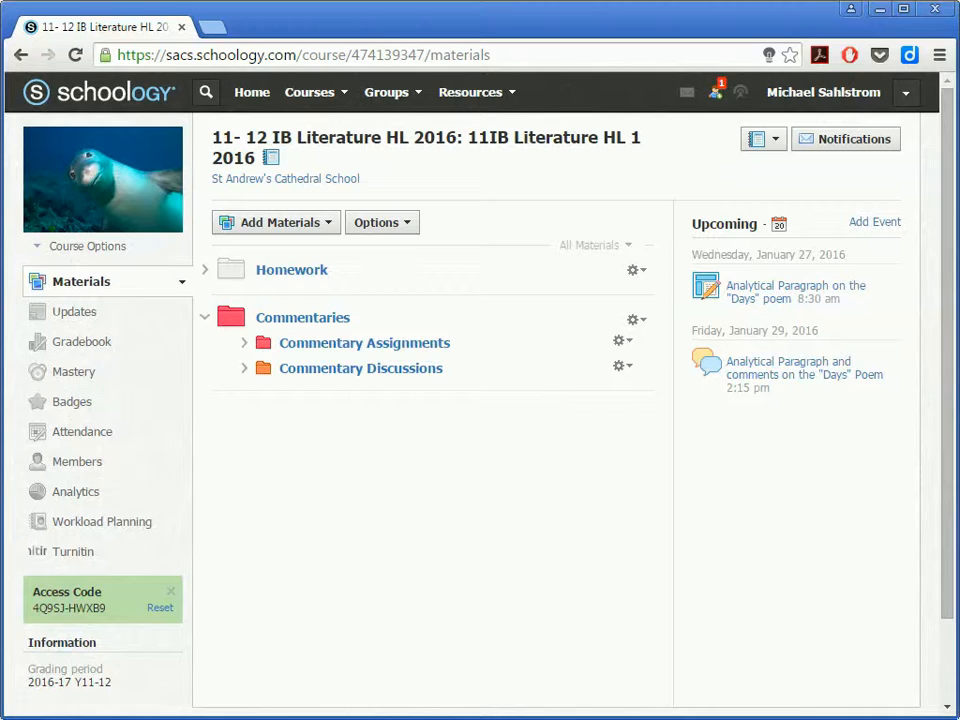
# - Add a green subfolder titled Commentary Resources below Commentary Discussions in the Commentaries folder
pyautogui.moveTo(304, 384)
pyautogui.click(306, 389)
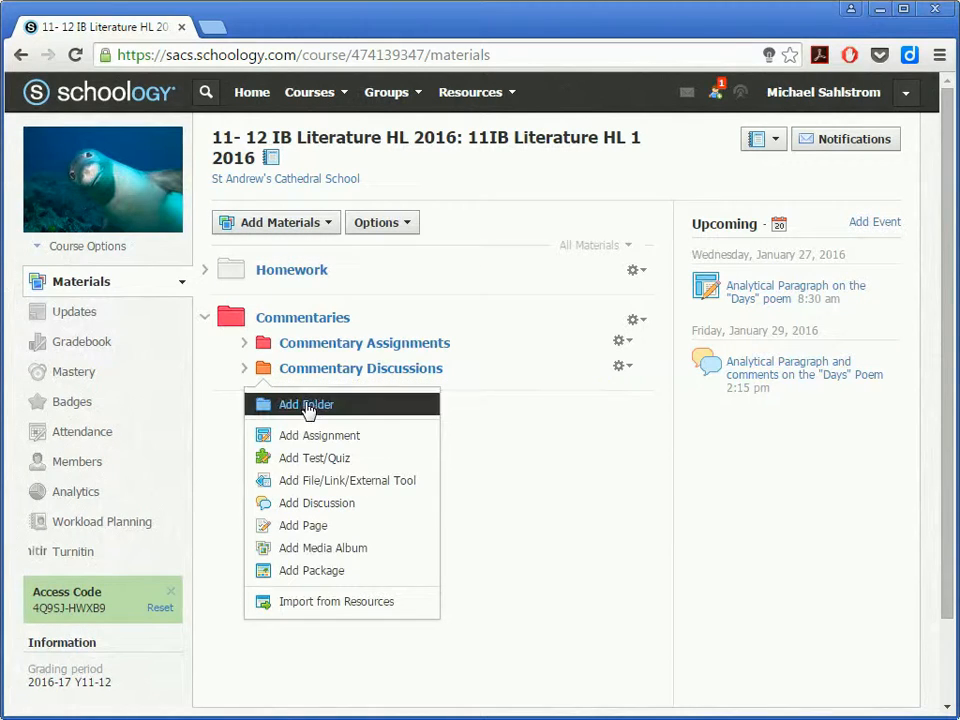
pyautogui.click(326, 408)
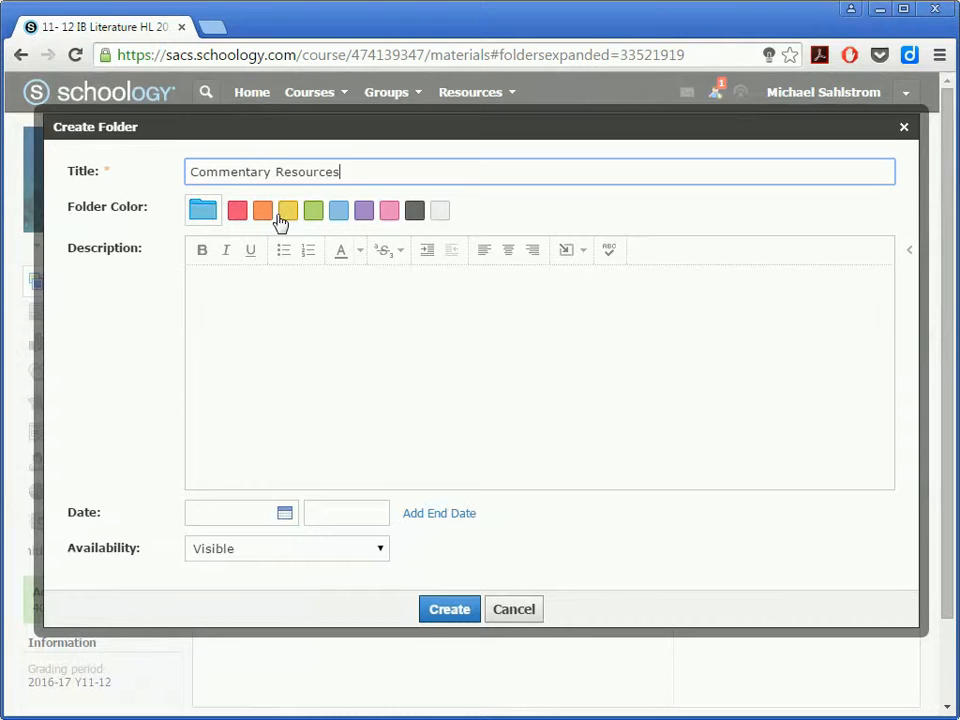
pyautogui.click(312, 212)
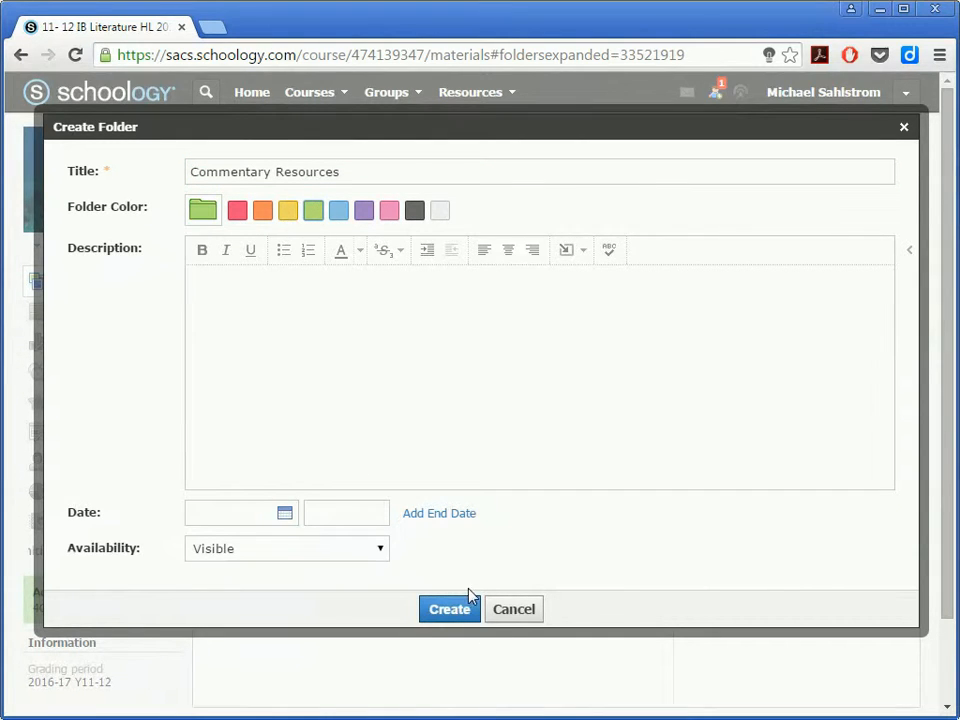
pyautogui.click(450, 610)
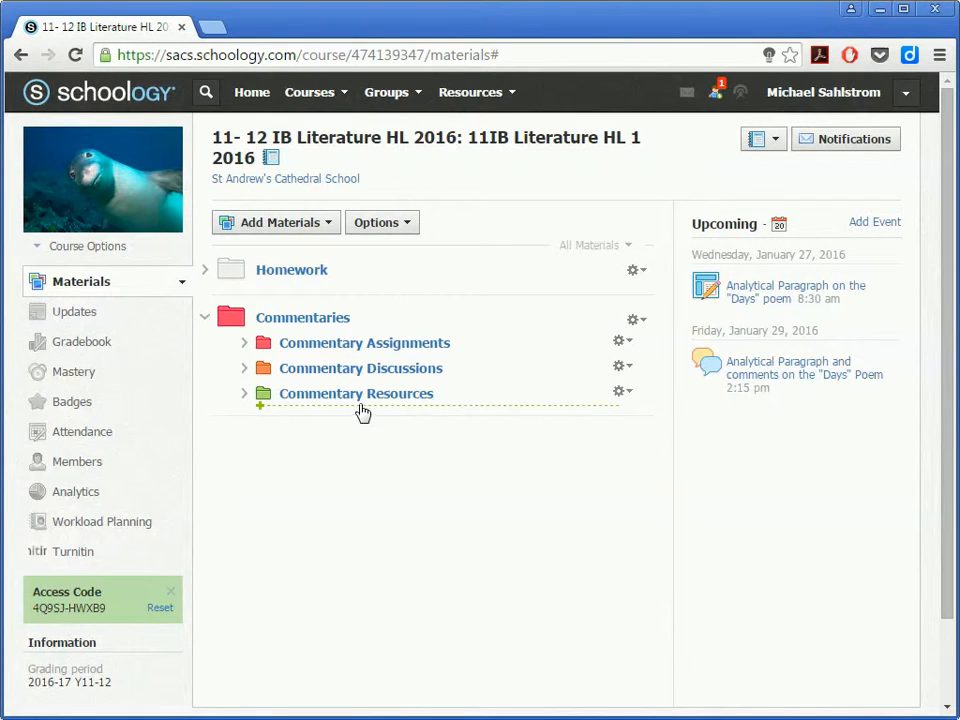
# - Upload Days Leave train Next Please.pdf from the local IB Literature HL Commentary Resources folder to the course's Commentary Resources subfolder
pyautogui.click(303, 396)
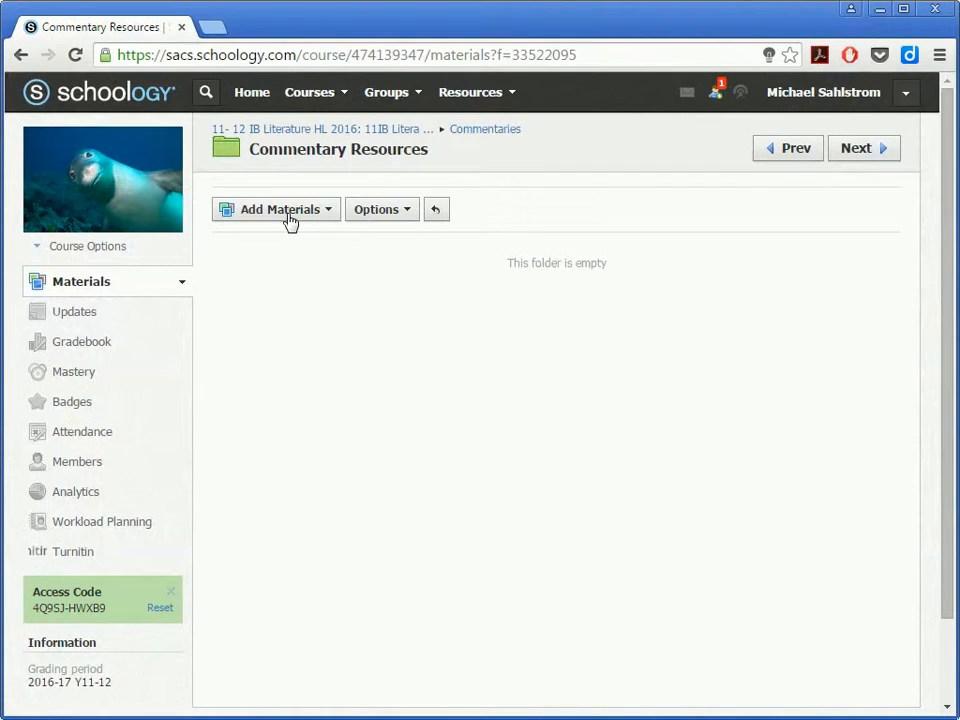
pyautogui.click(292, 211)
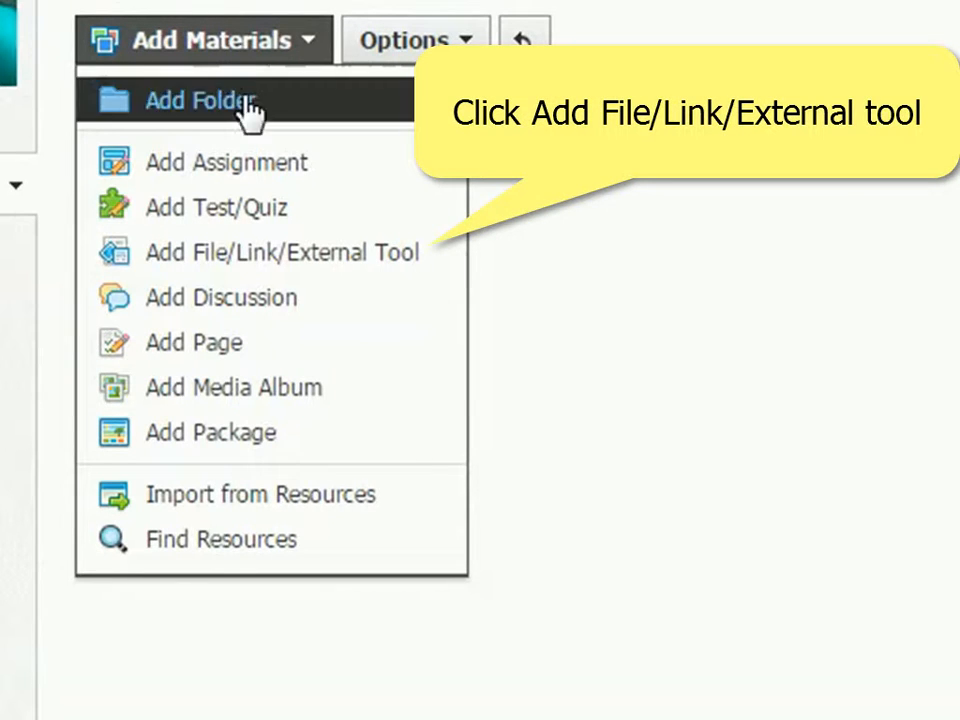
pyautogui.click(290, 252)
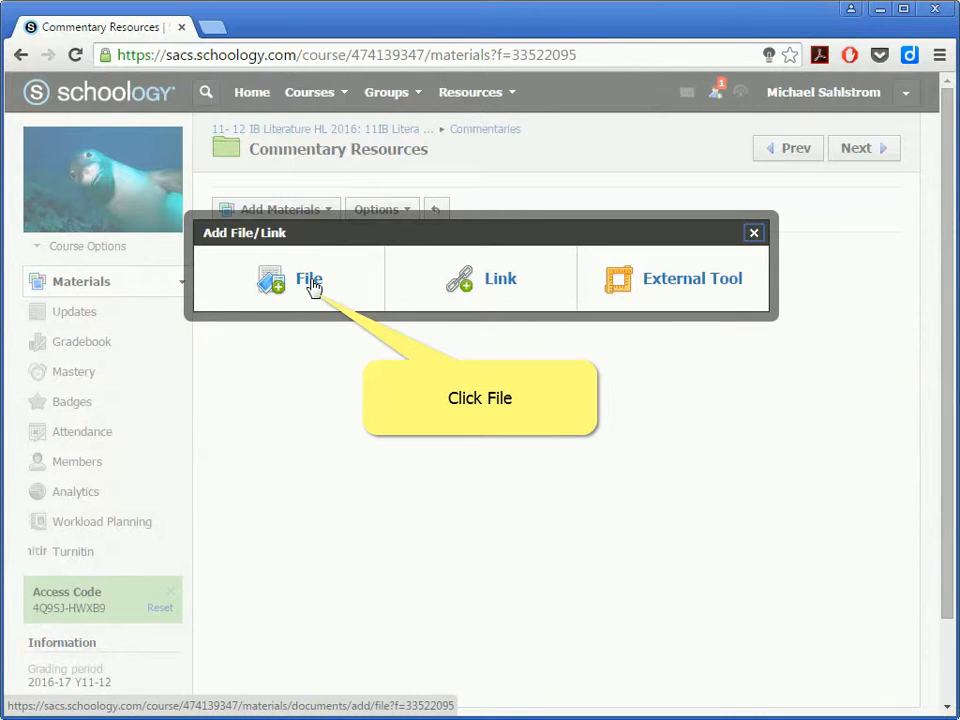
pyautogui.click(313, 286)
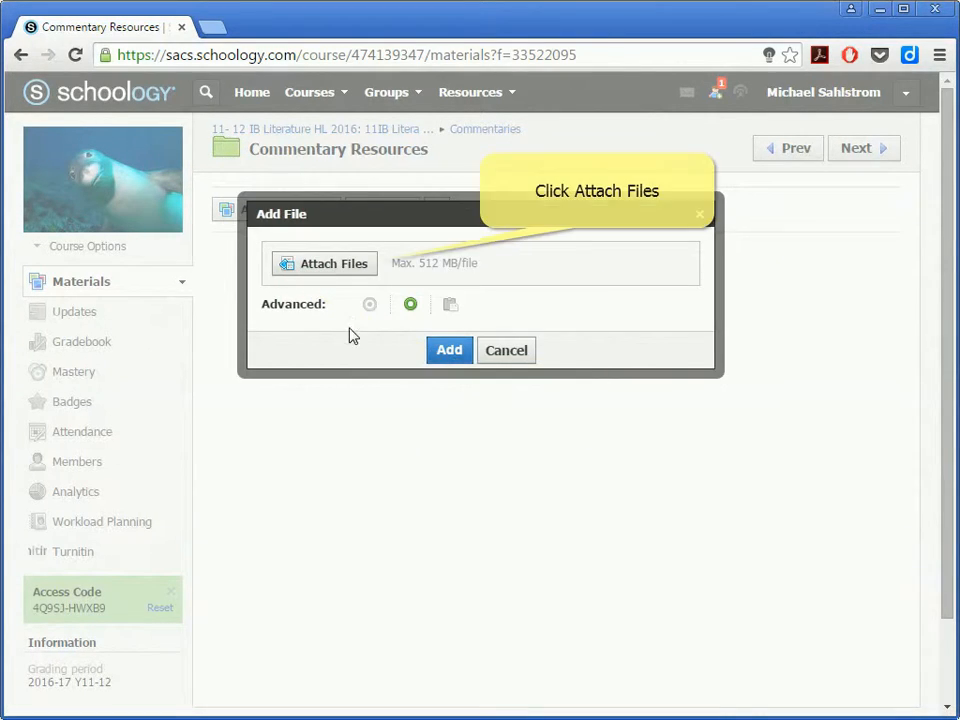
pyautogui.click(360, 268)
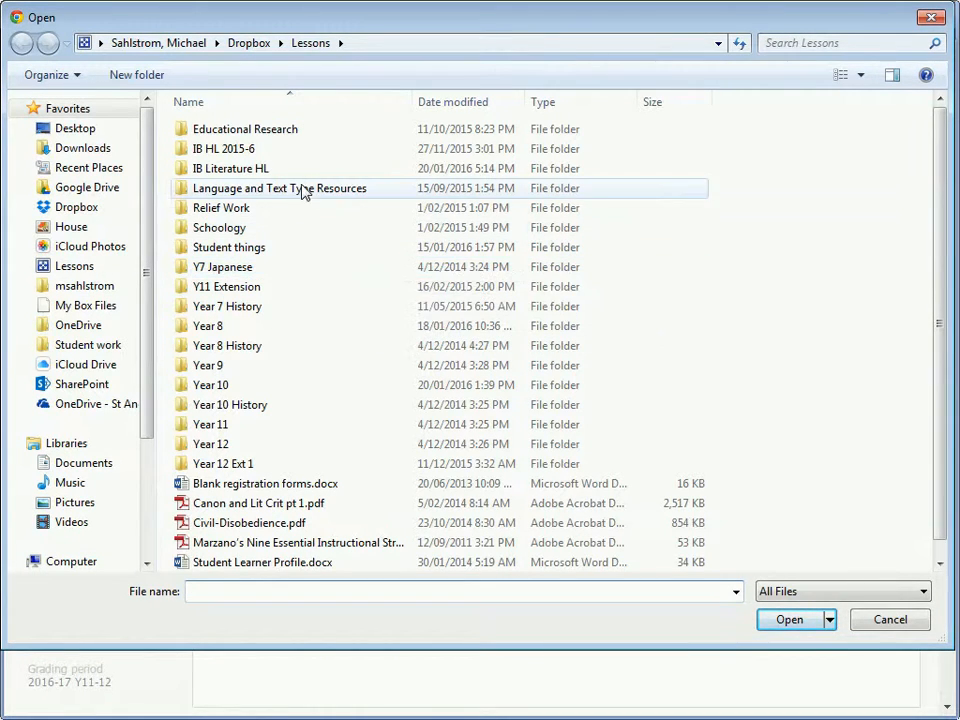
pyautogui.doubleClick(281, 170)
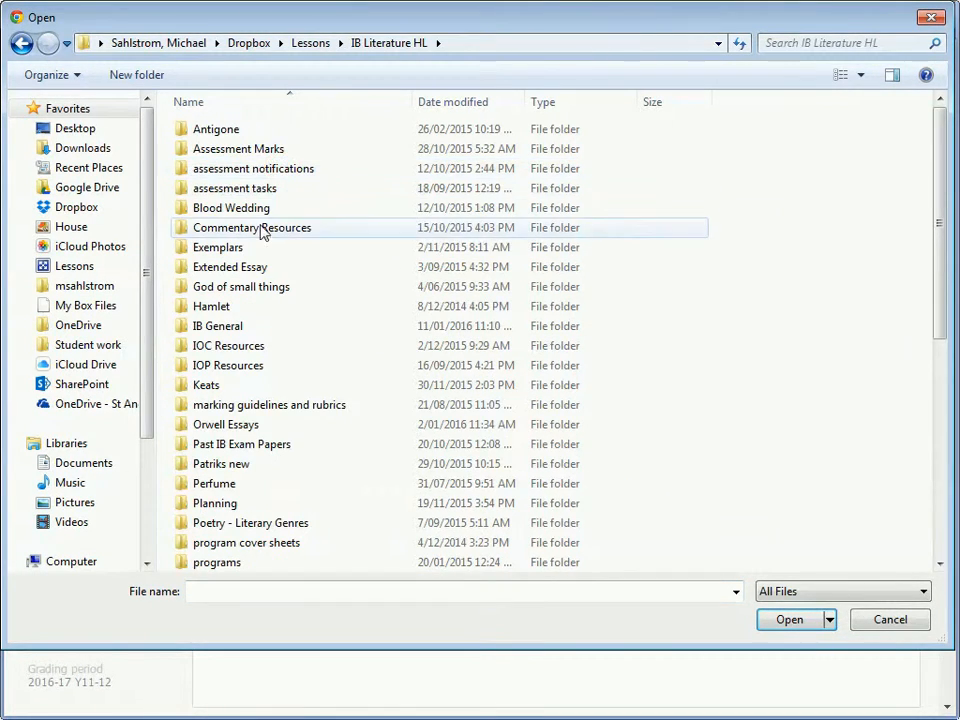
pyautogui.doubleClick(261, 228)
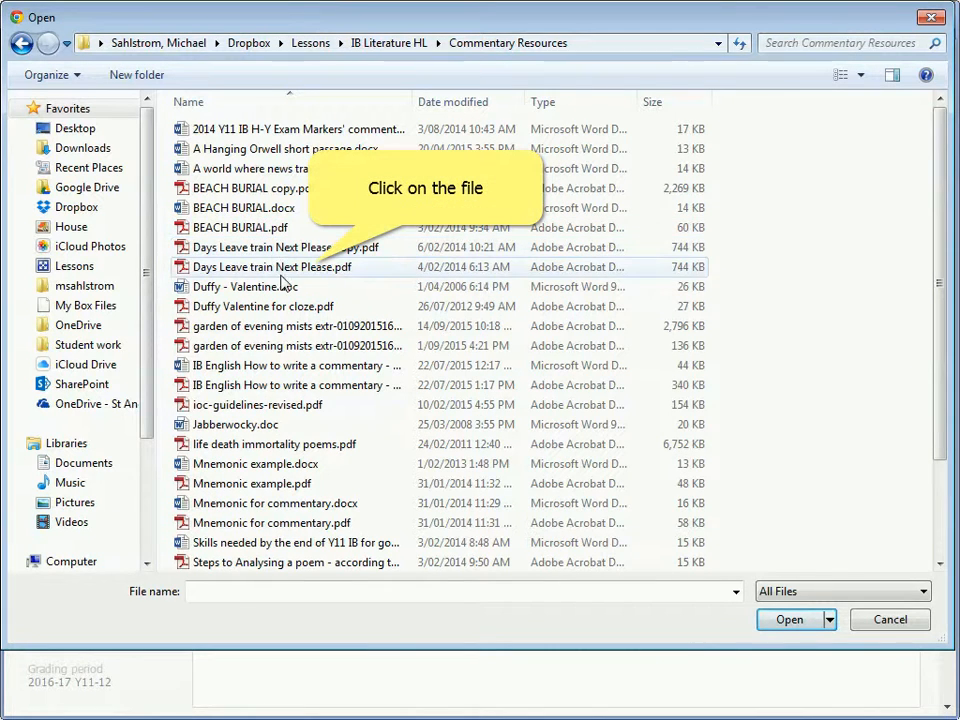
pyautogui.click(283, 267)
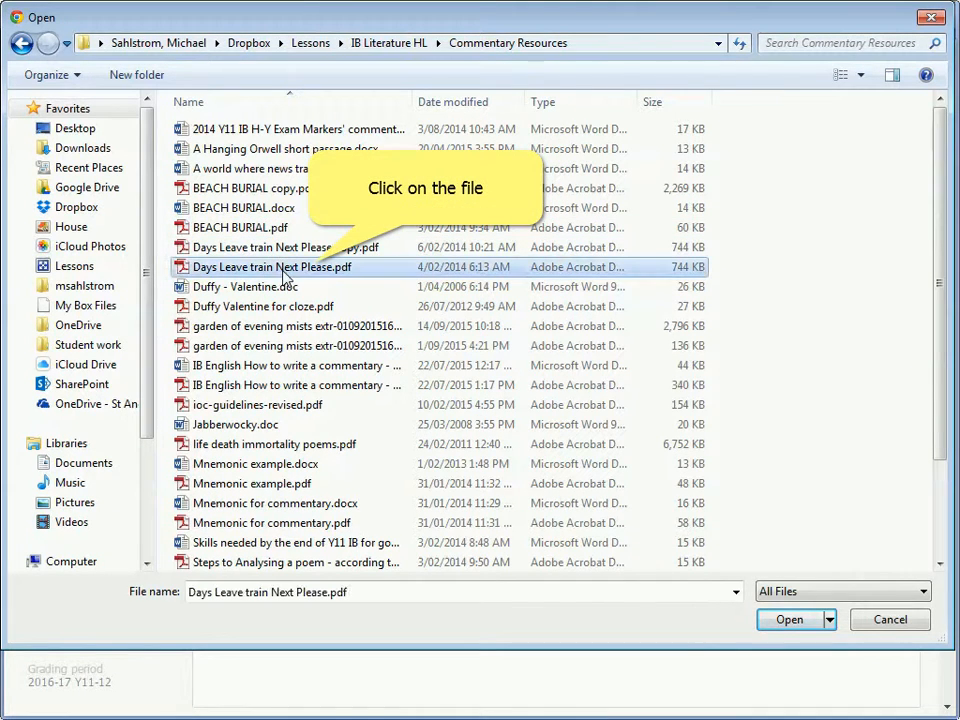
pyautogui.click(790, 620)
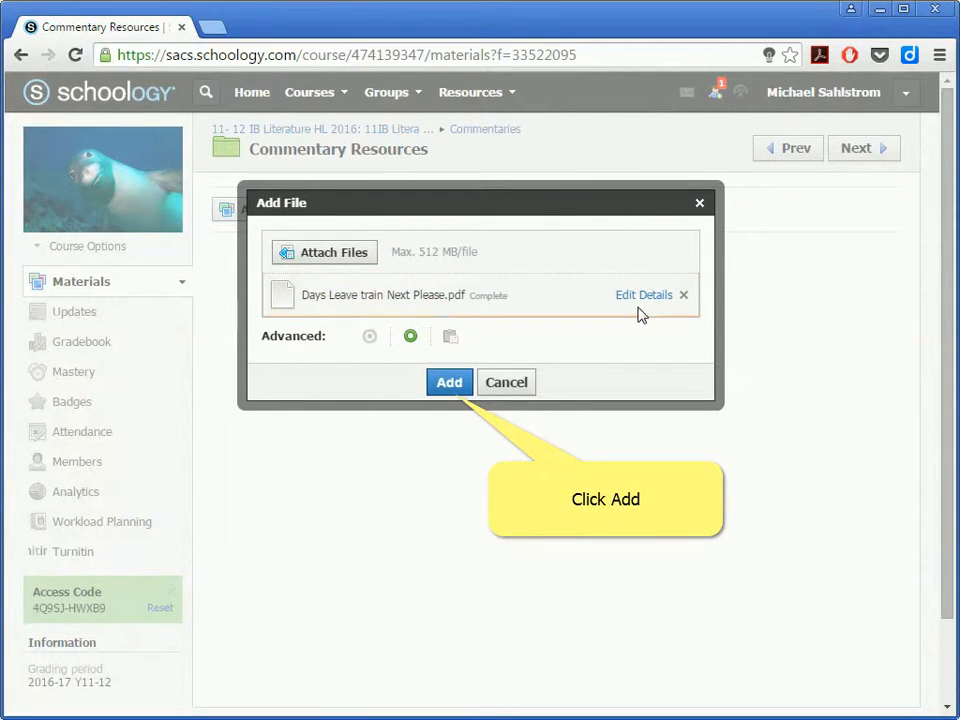
pyautogui.click(448, 384)
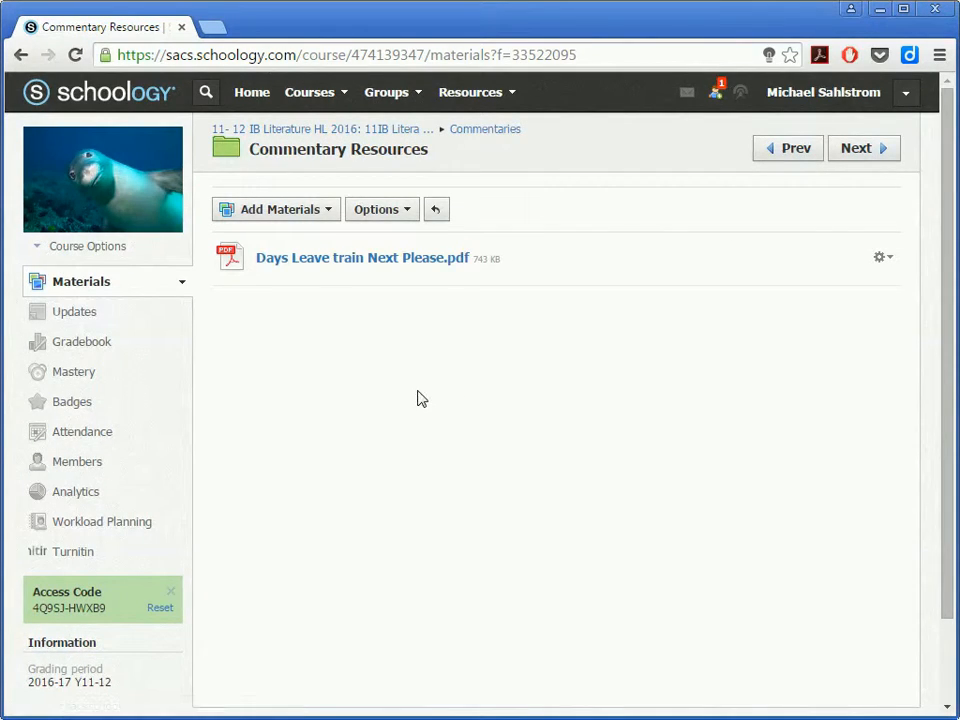
# - Create a purple folder titled Antigone at the top level of the course materials with its availability set to Hidden
pyautogui.click(339, 130)
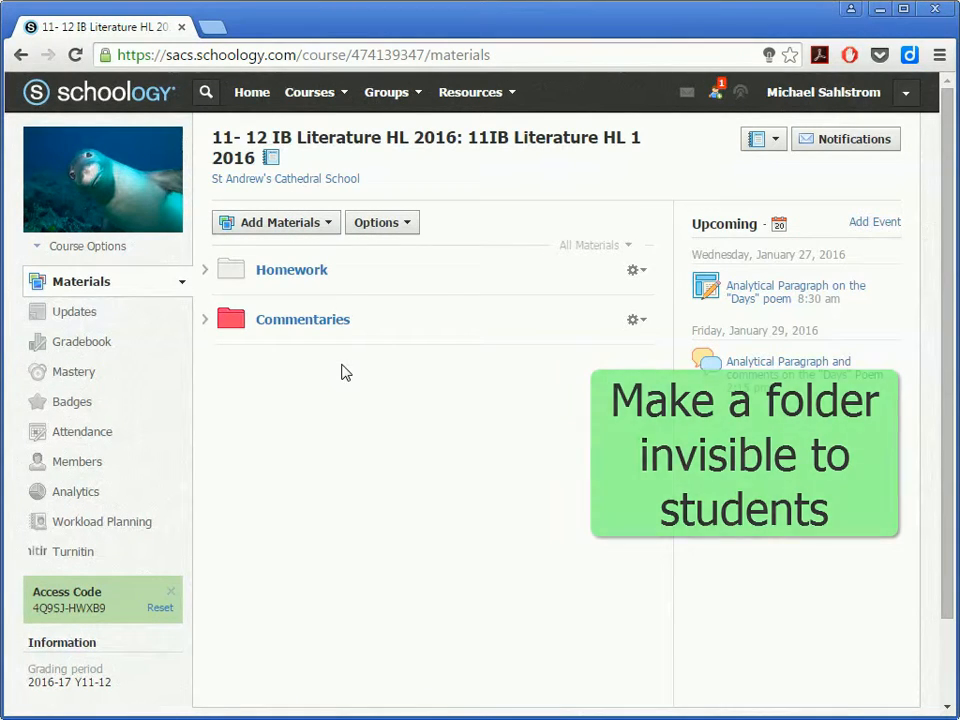
pyautogui.click(329, 226)
pyautogui.click(322, 257)
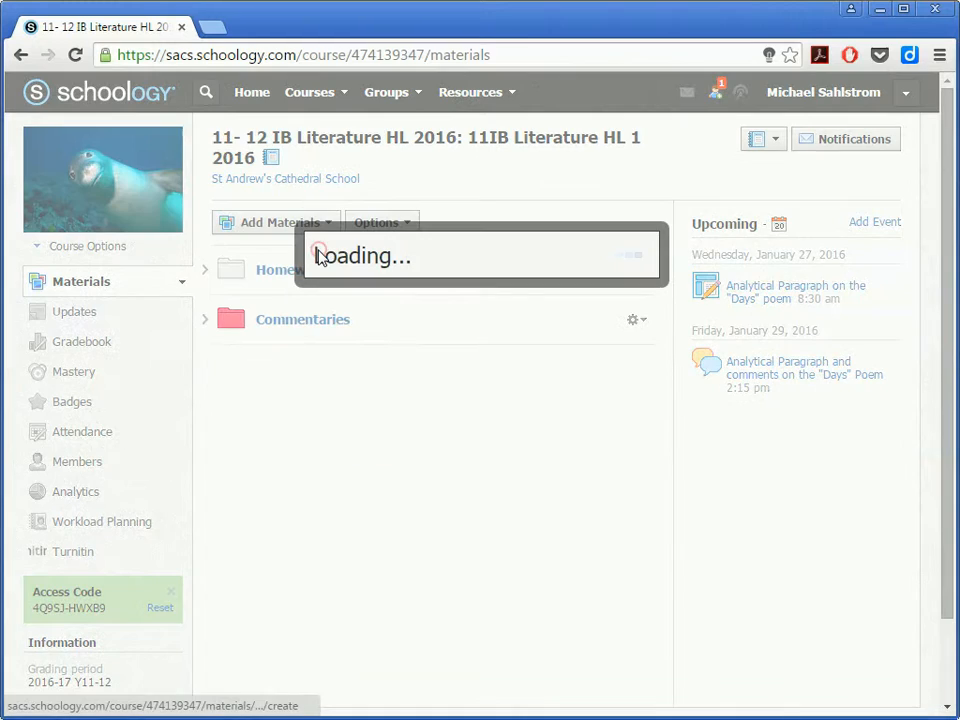
pyautogui.click(287, 170)
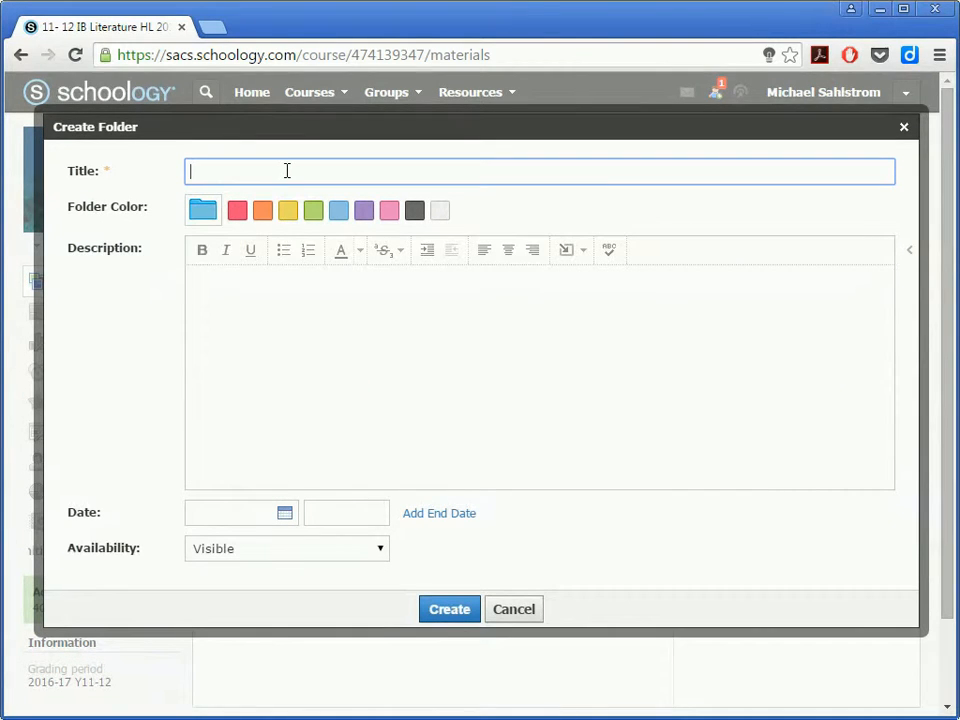
pyautogui.write('Antigone')
pyautogui.click(364, 210)
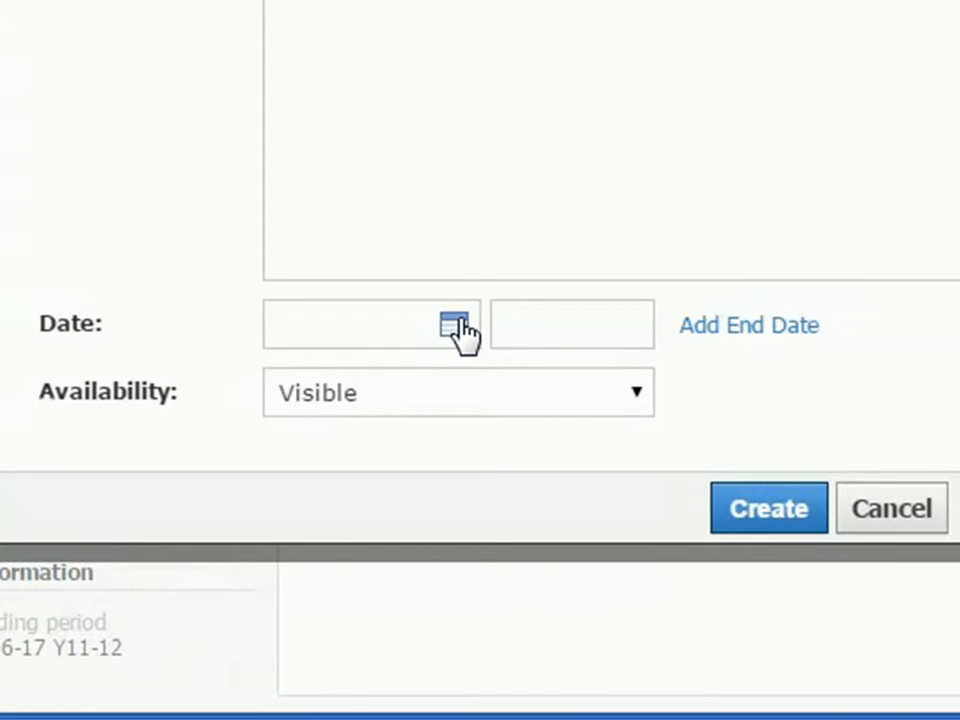
pyautogui.click(465, 406)
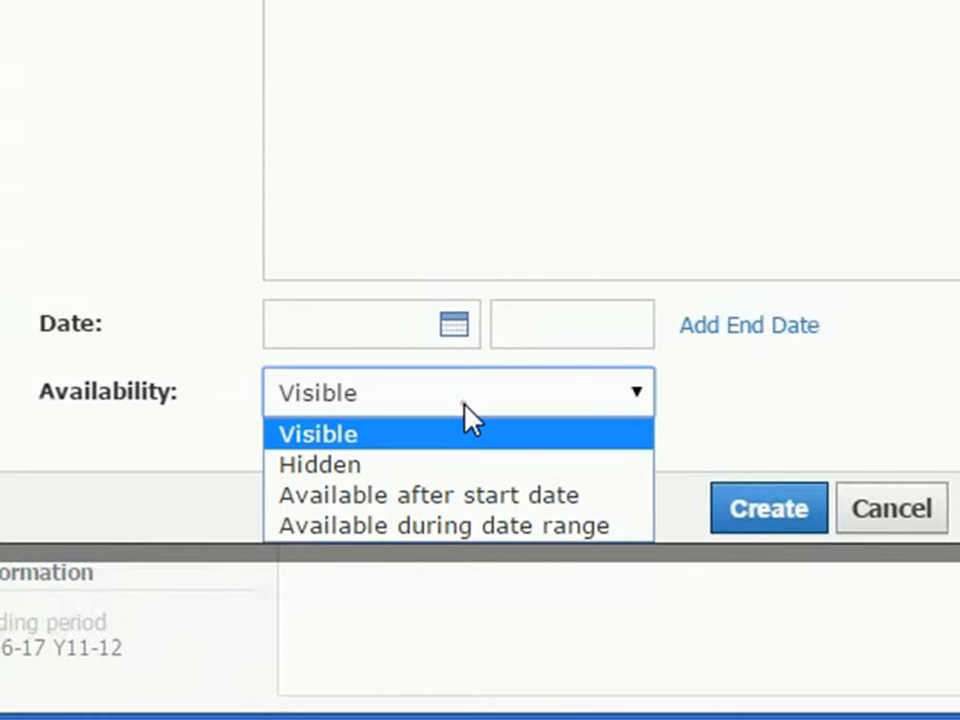
pyautogui.click(468, 466)
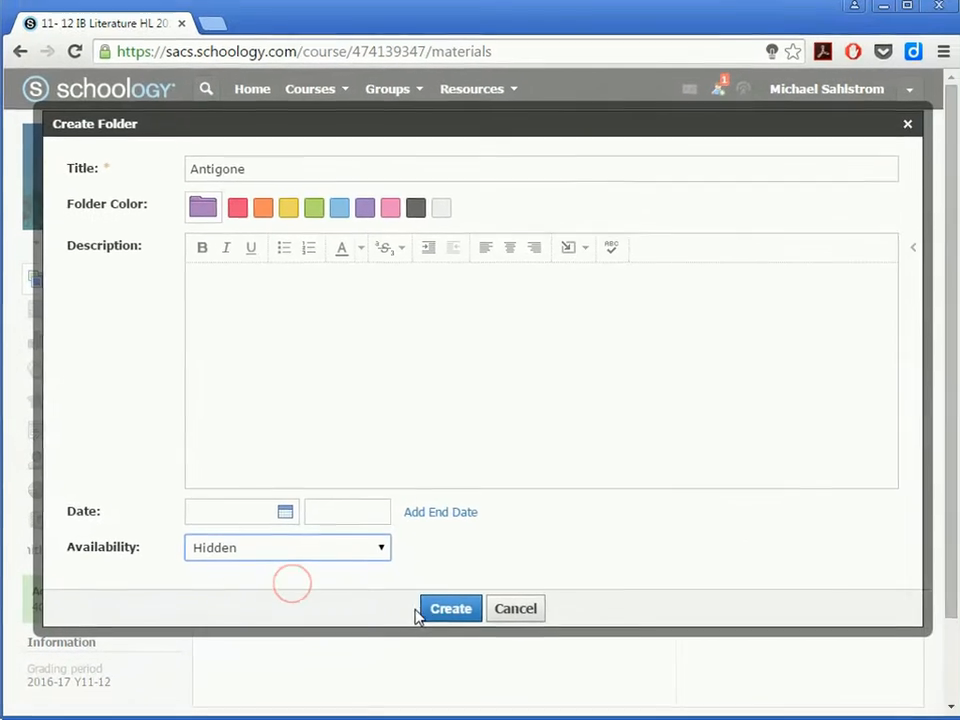
pyautogui.click(420, 611)
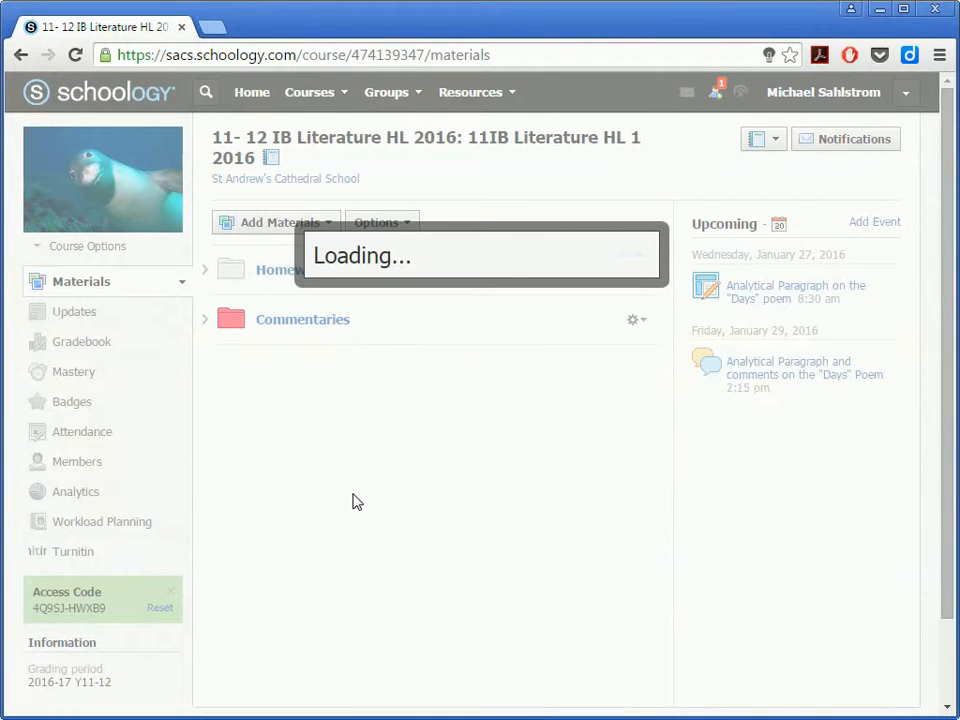